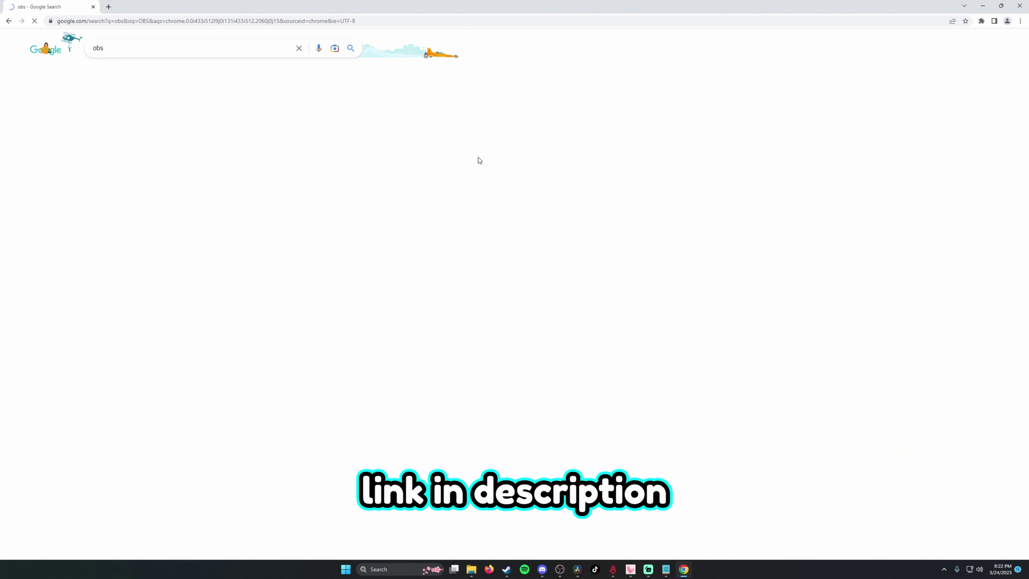
- Open the obsproject.com result from the Google search for 'obs'
click(192, 134)
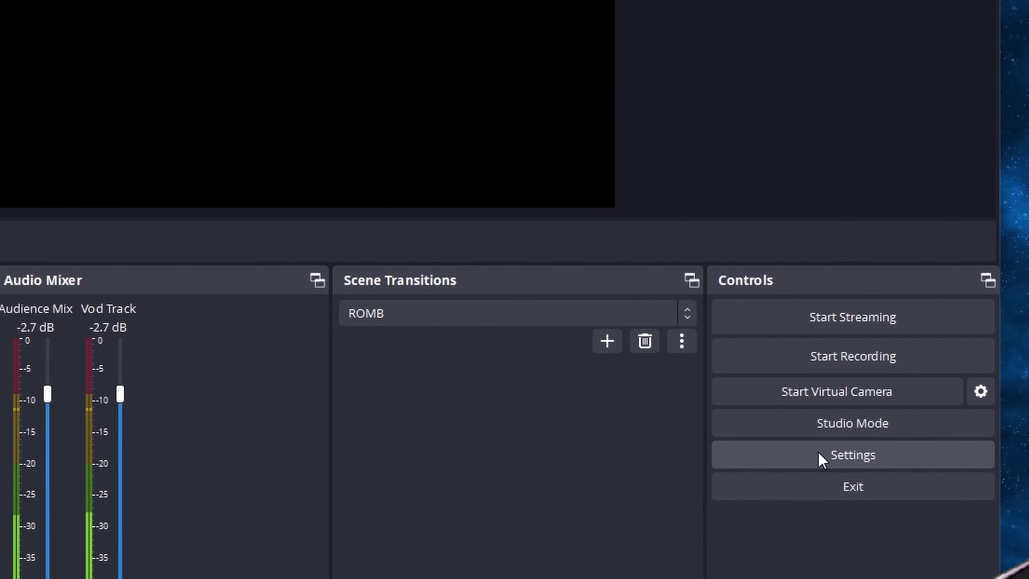
- Show the Video settings page, currently 1920x1080 base, 1280x720 output, 30 FPS
click(640, 357)
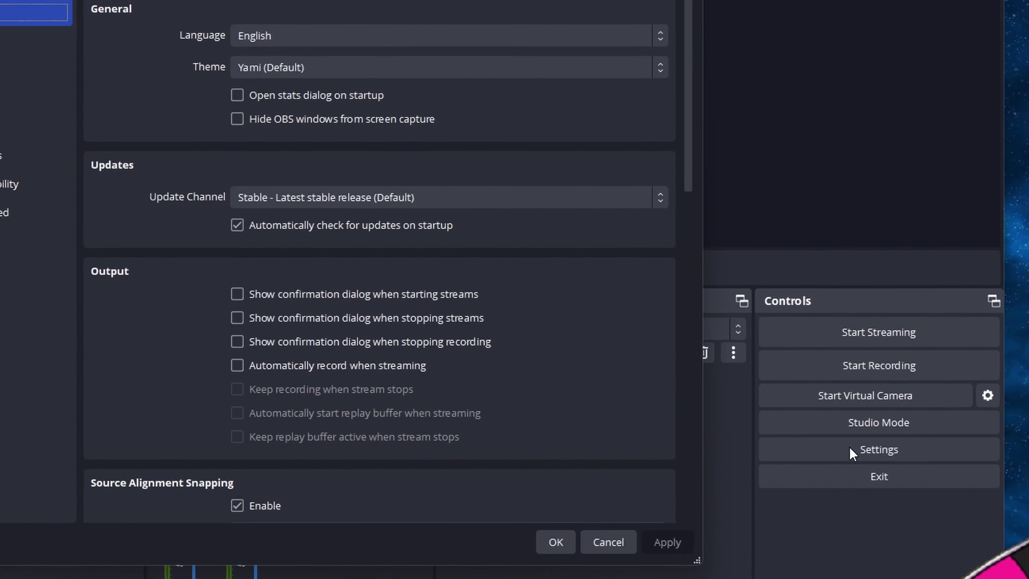
click(183, 186)
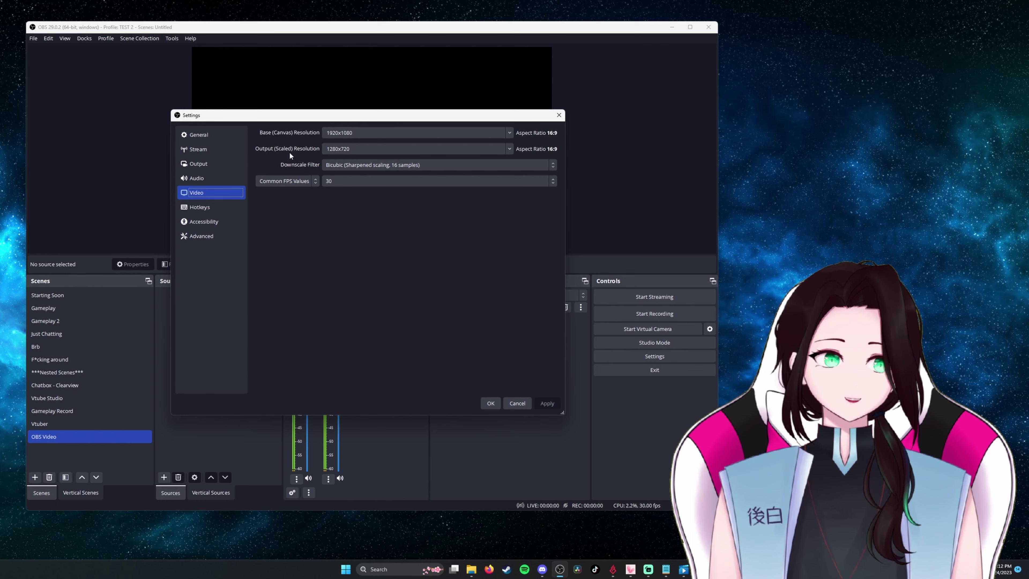
- Confirm display 2's 2560 × 1440 resolution in Windows Display settings, then return to OBS
key(super)
text(display)
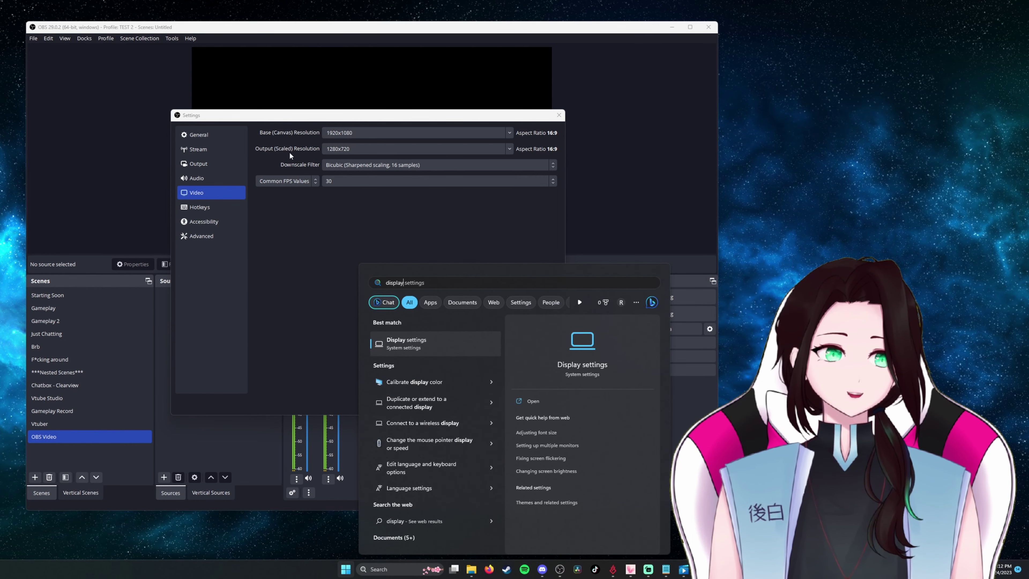
key(Return)
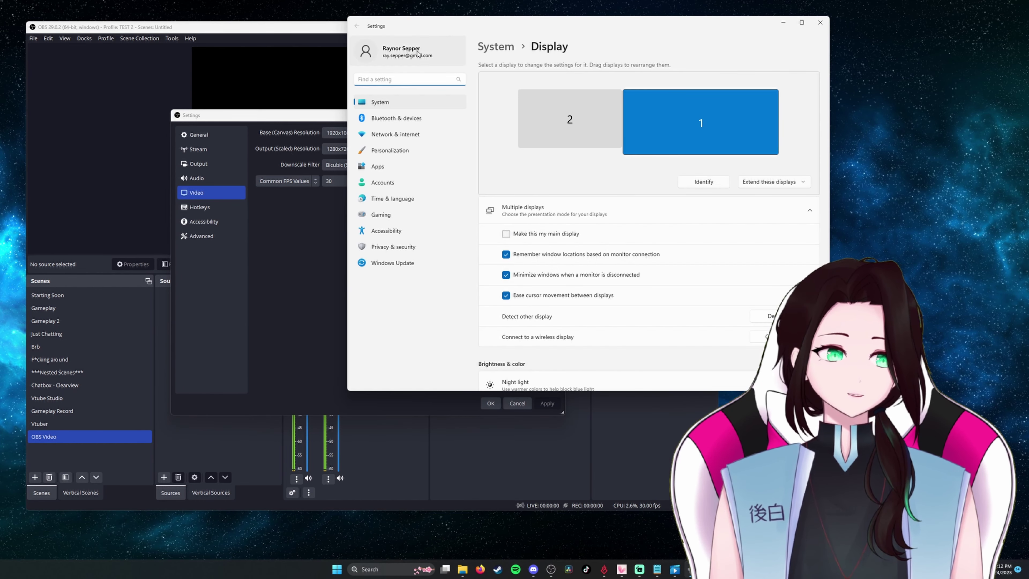
click(569, 118)
scroll(629, 256, down, 5)
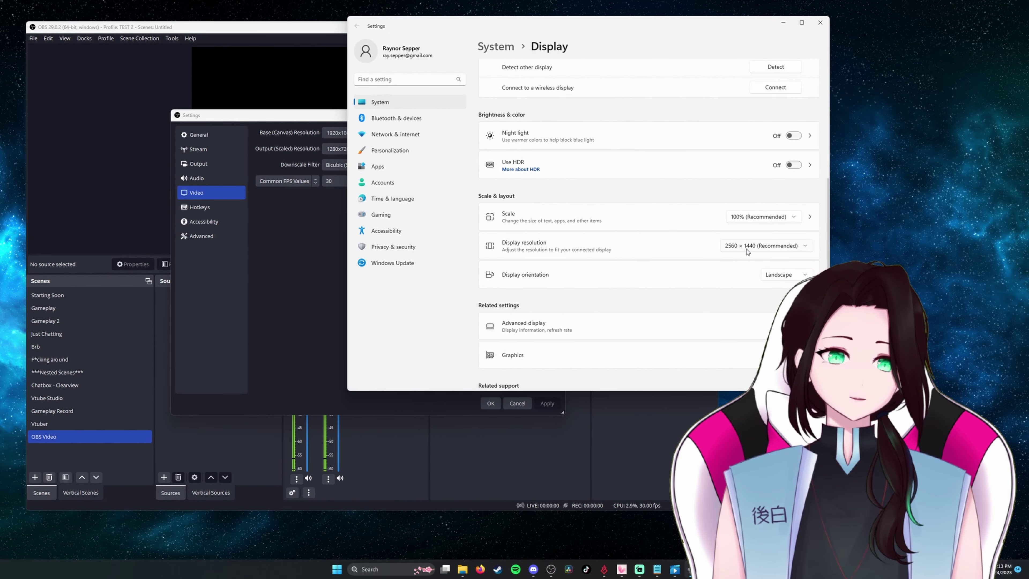
key(alt+F4)
click(484, 132)
- Set base and output resolution to 2560x1440 and frame rate to 60 FPS, then apply
click(370, 142)
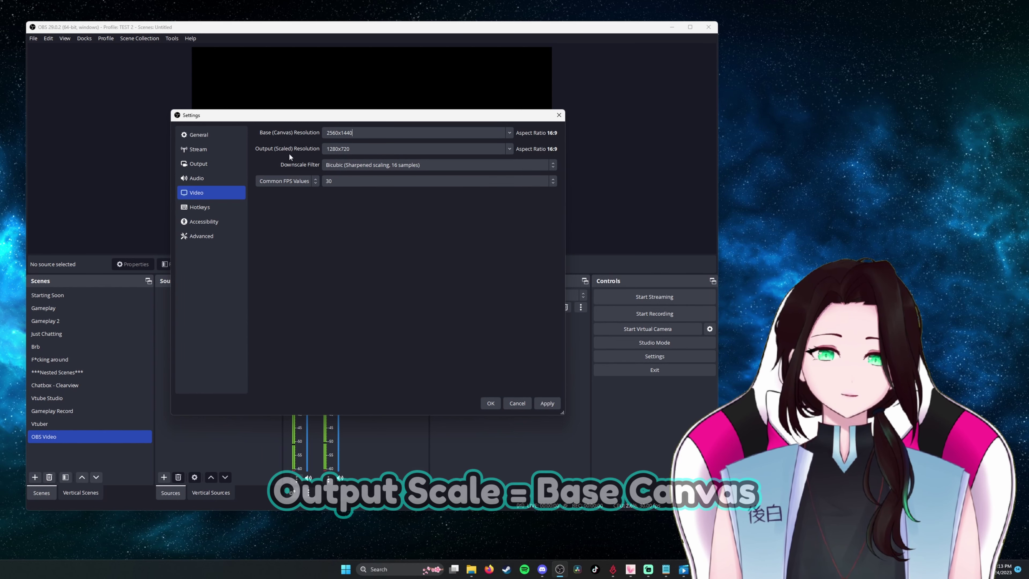
click(509, 148)
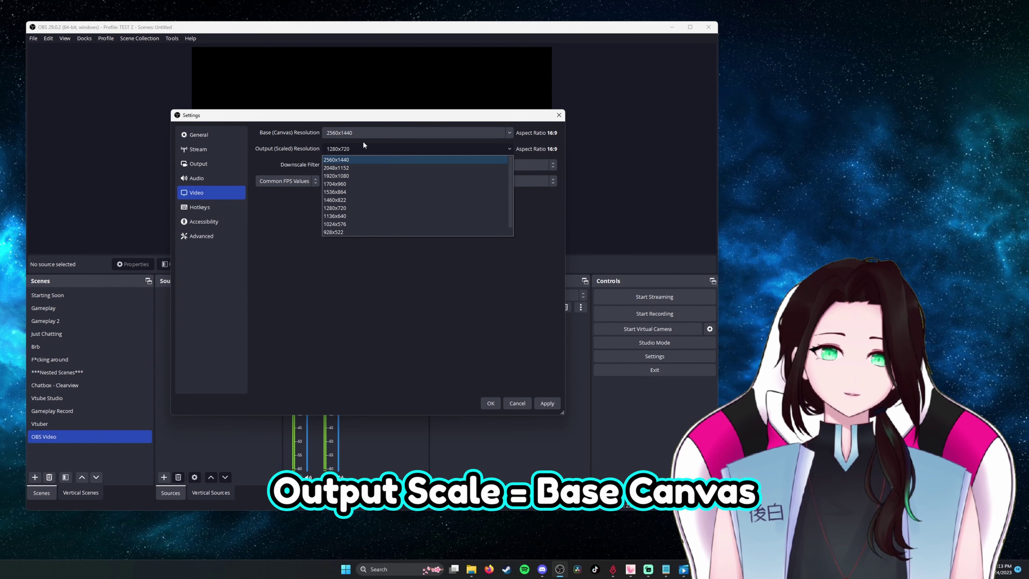
click(351, 160)
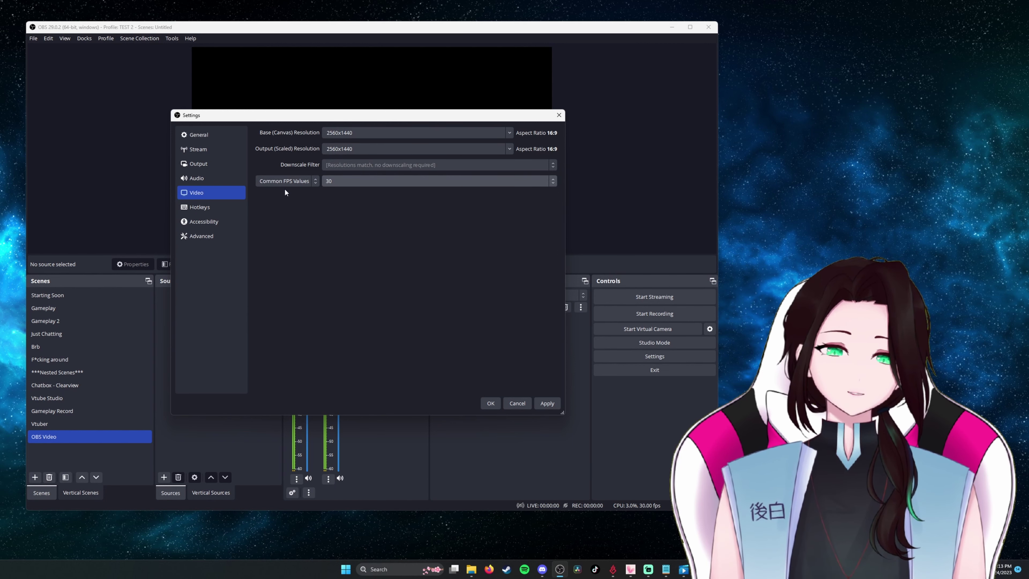
click(361, 181)
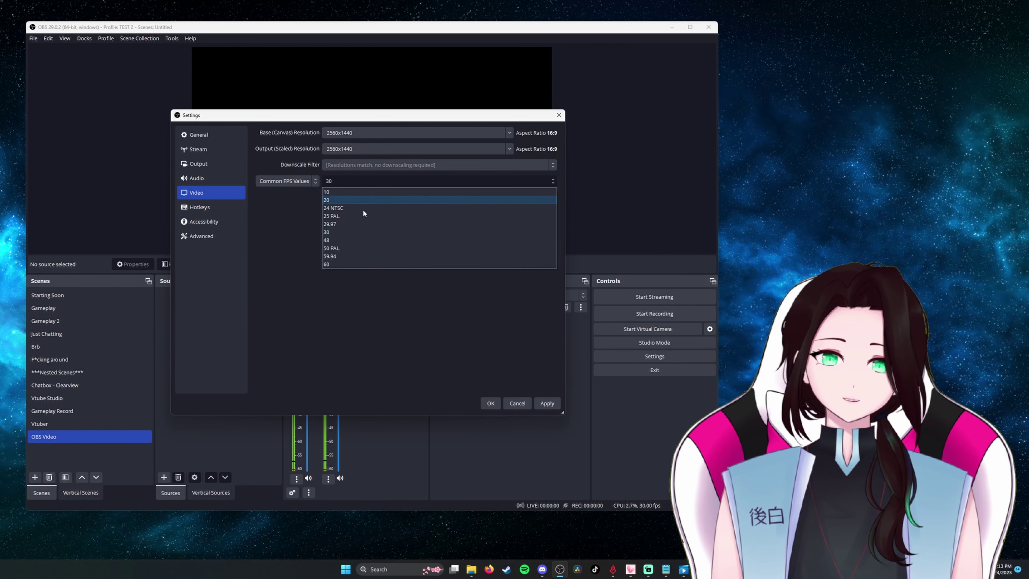
click(332, 263)
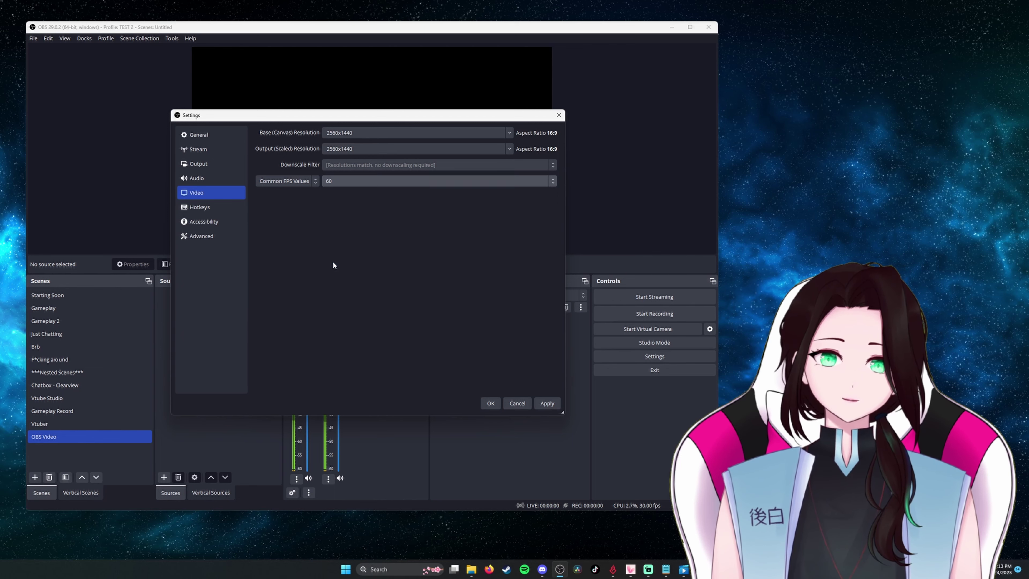
click(546, 403)
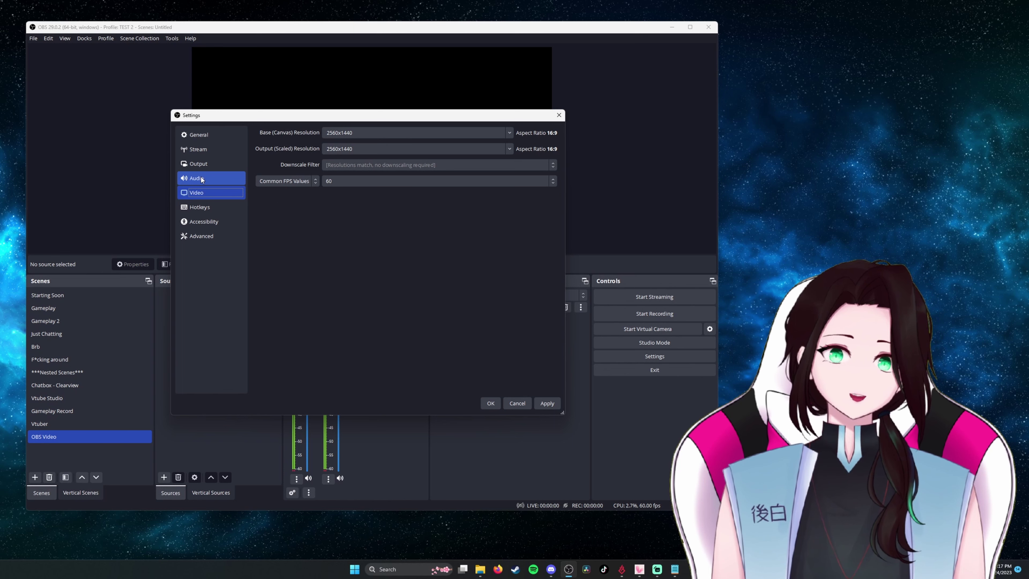
- Show the Recording tab of the Advanced Output settings
click(202, 164)
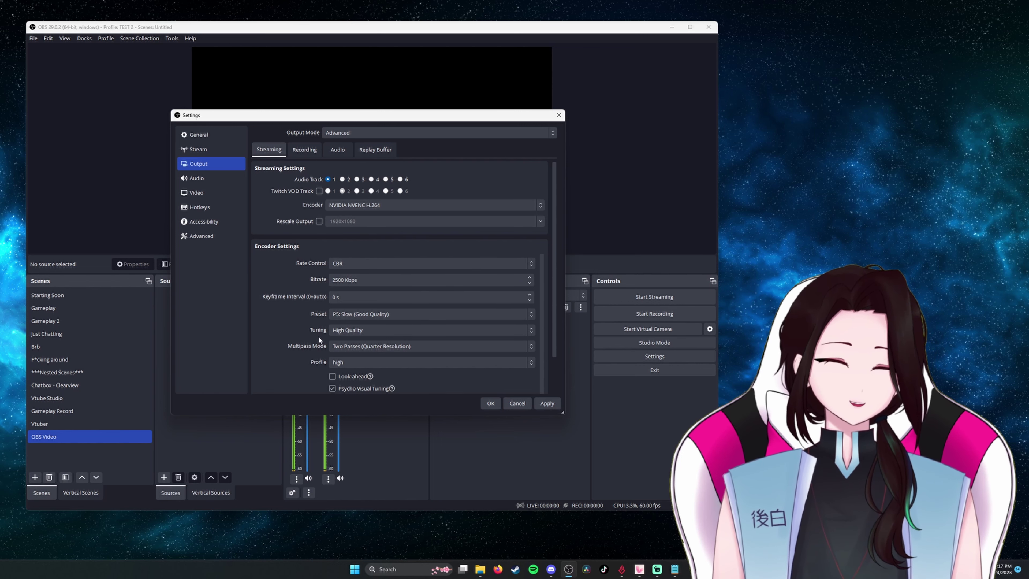
click(315, 150)
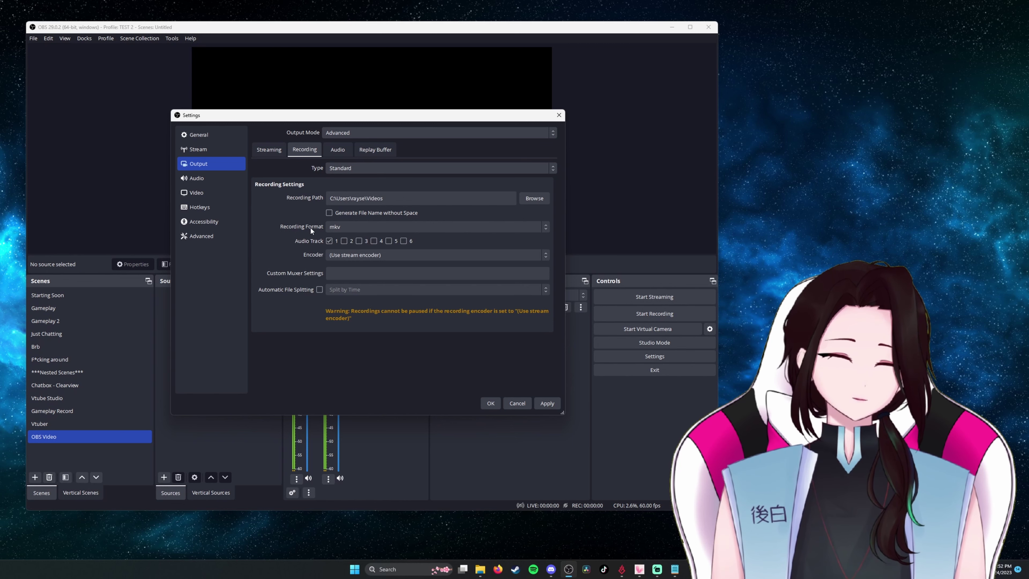
- Set the recording format to mp4 and the encoder to NVIDIA NVENC H.264
click(346, 227)
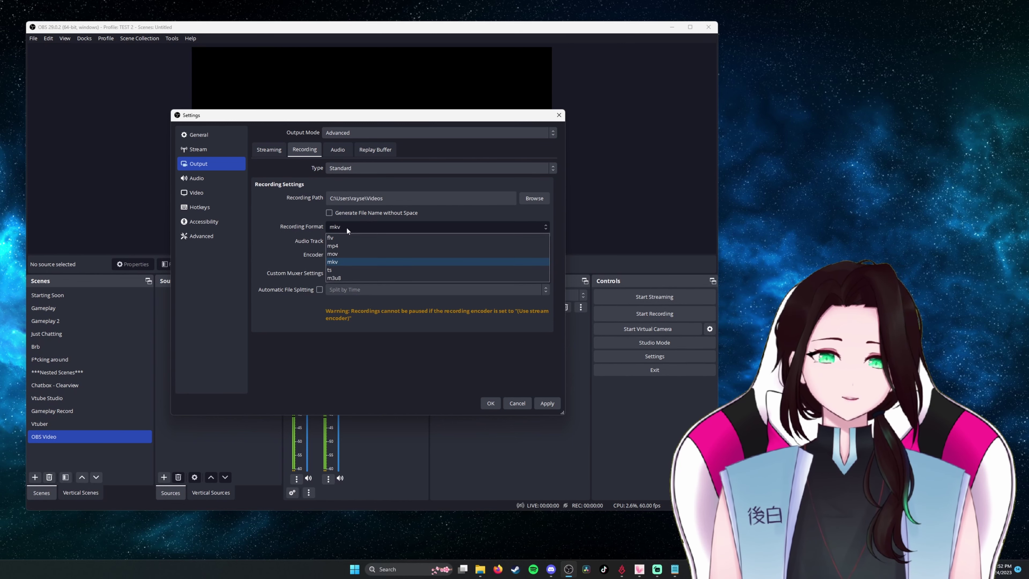
click(350, 247)
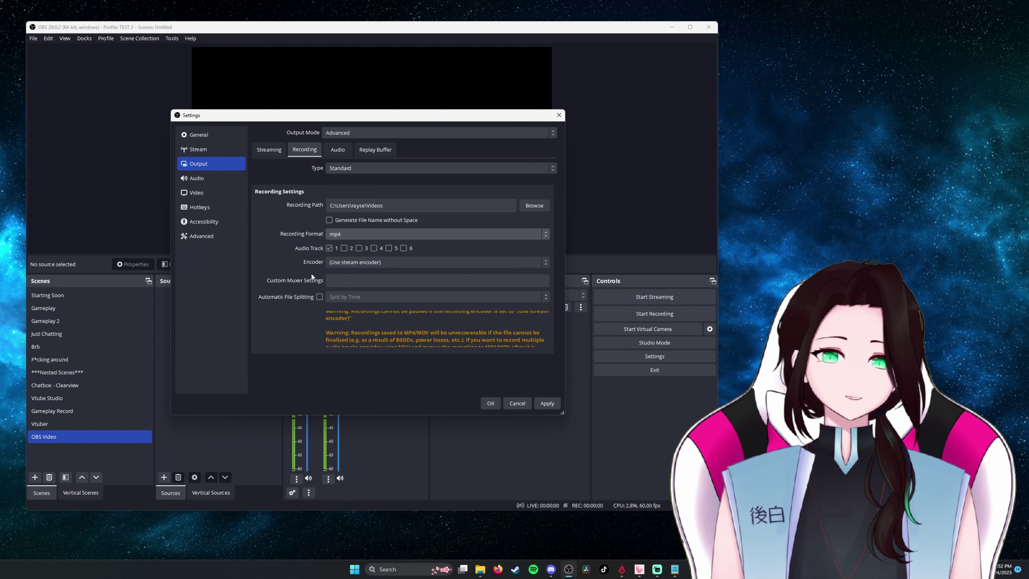
click(468, 262)
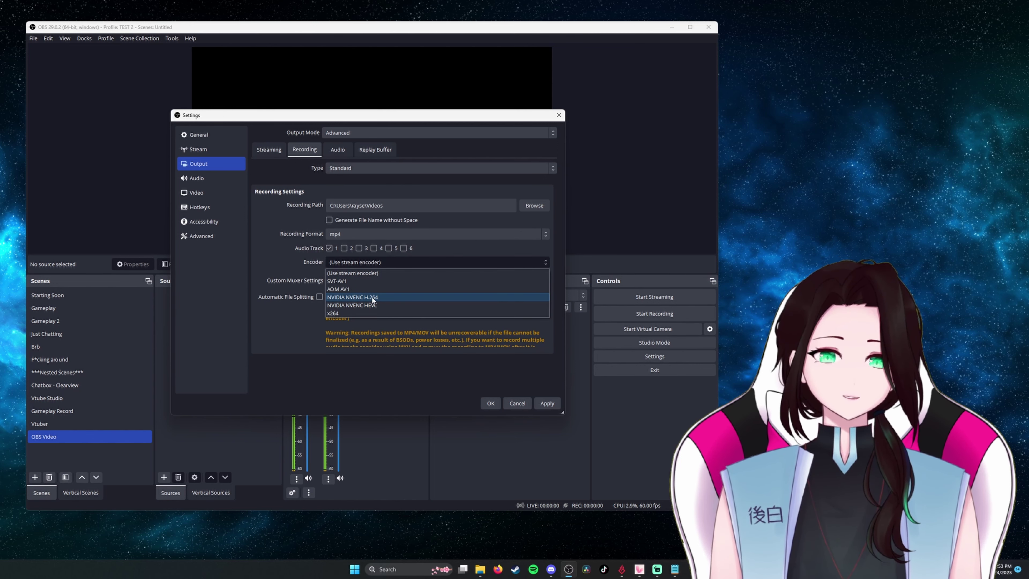
click(394, 298)
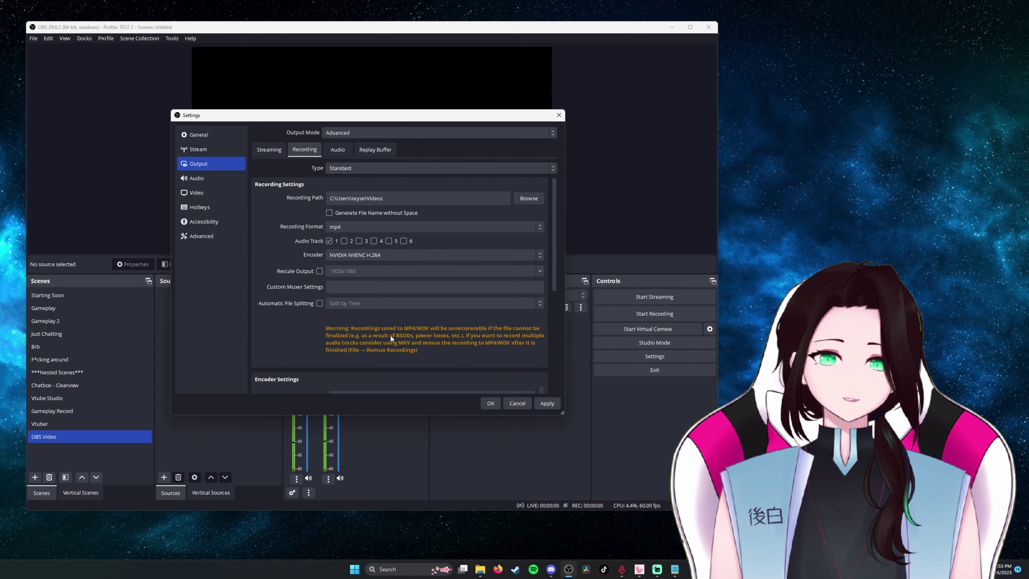
- Set recording rate control to CQP with CQ level 17 and the P6: Slower preset
scroll(376, 276, down, 5)
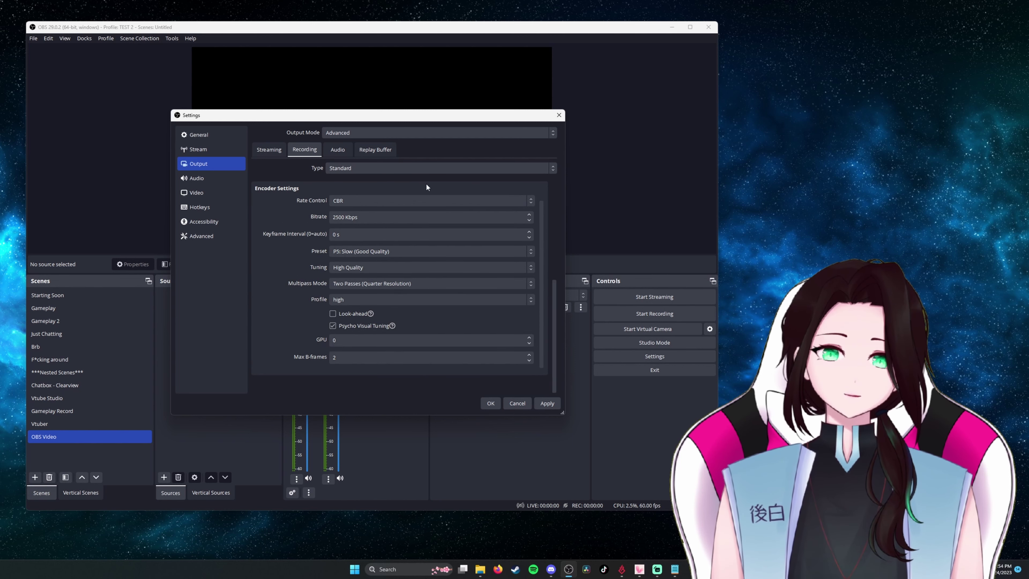
click(397, 202)
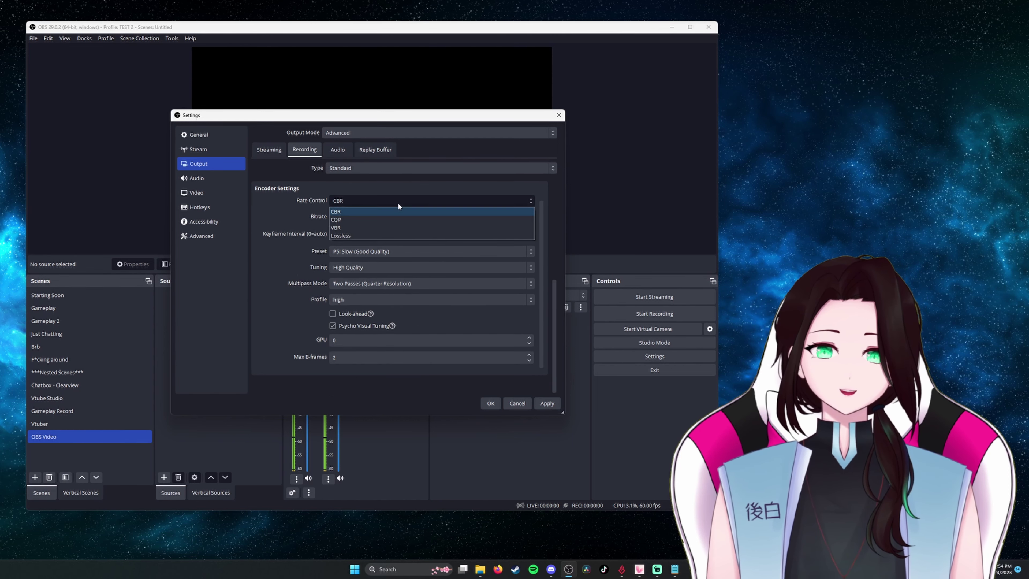
click(361, 221)
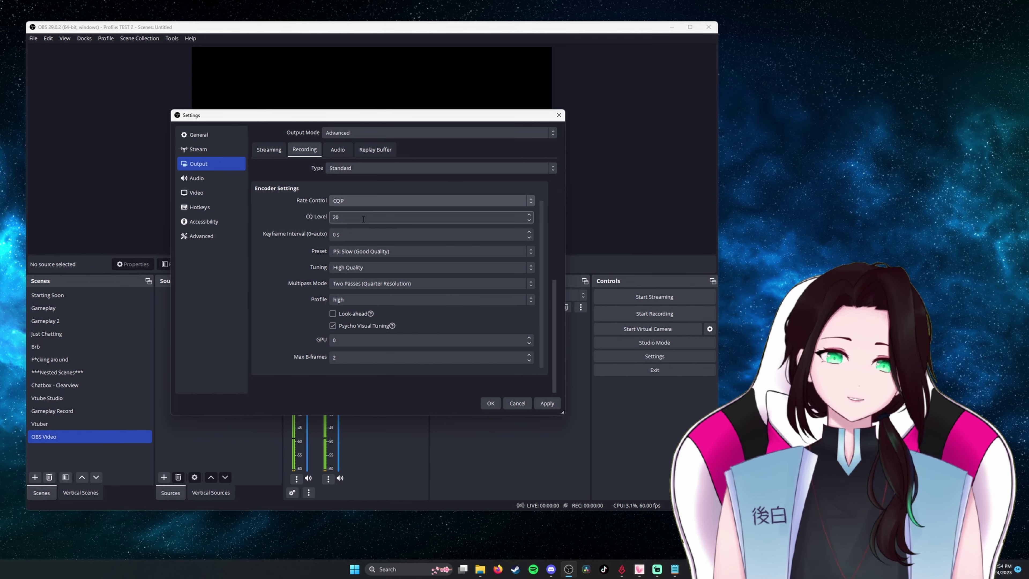
key(Tab)
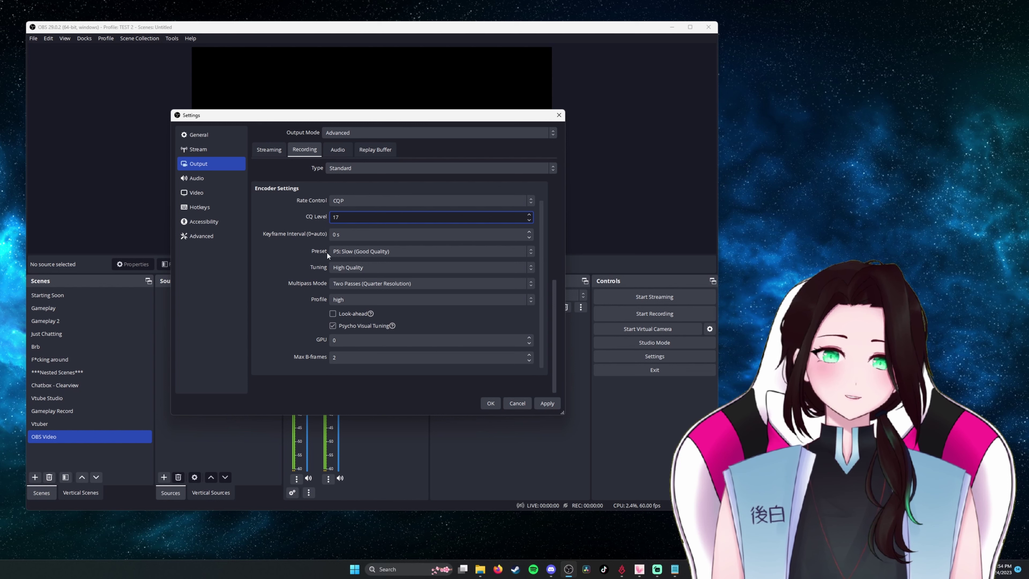
click(358, 251)
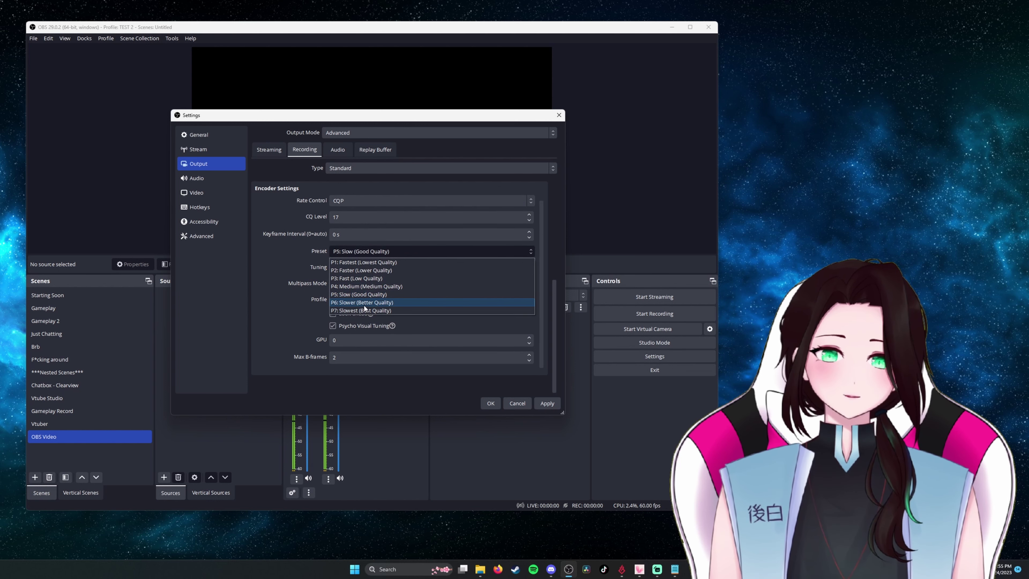
click(364, 305)
click(389, 252)
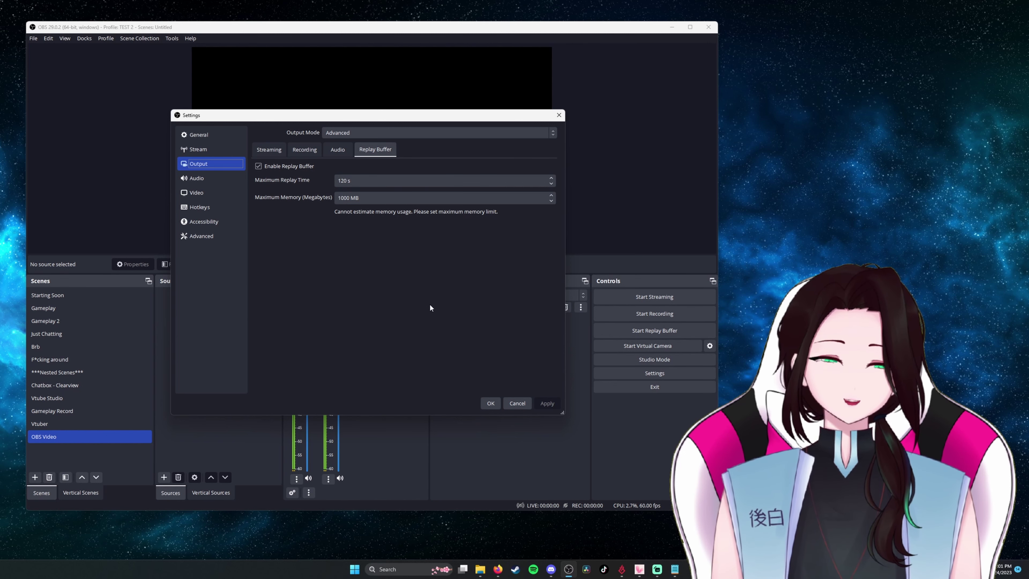
- Assign Page Down to the Replay Buffer 'Save Replay' hotkey and leave Settings
click(201, 207)
scroll(315, 334, down, 2)
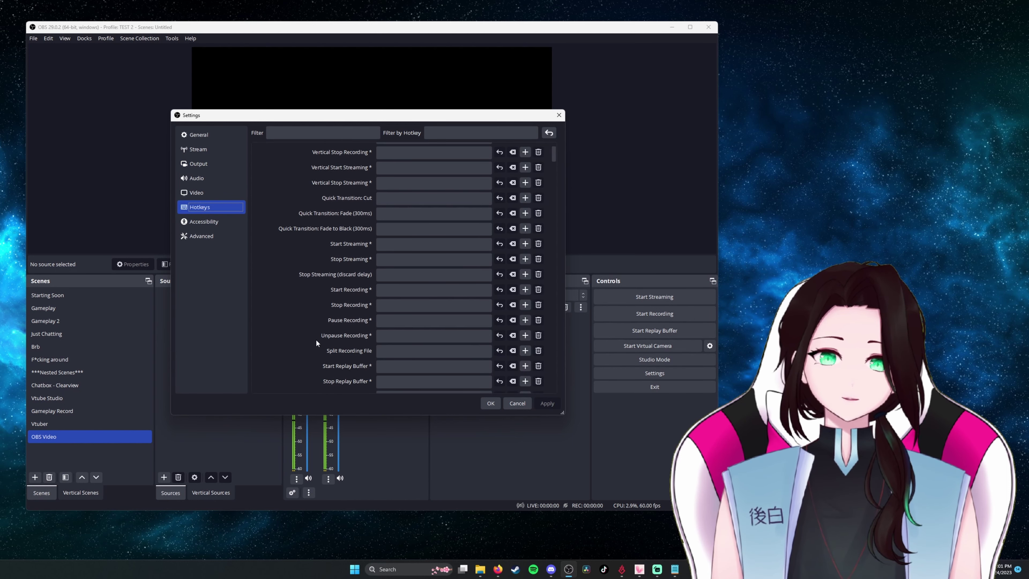
scroll(316, 340, down, 8)
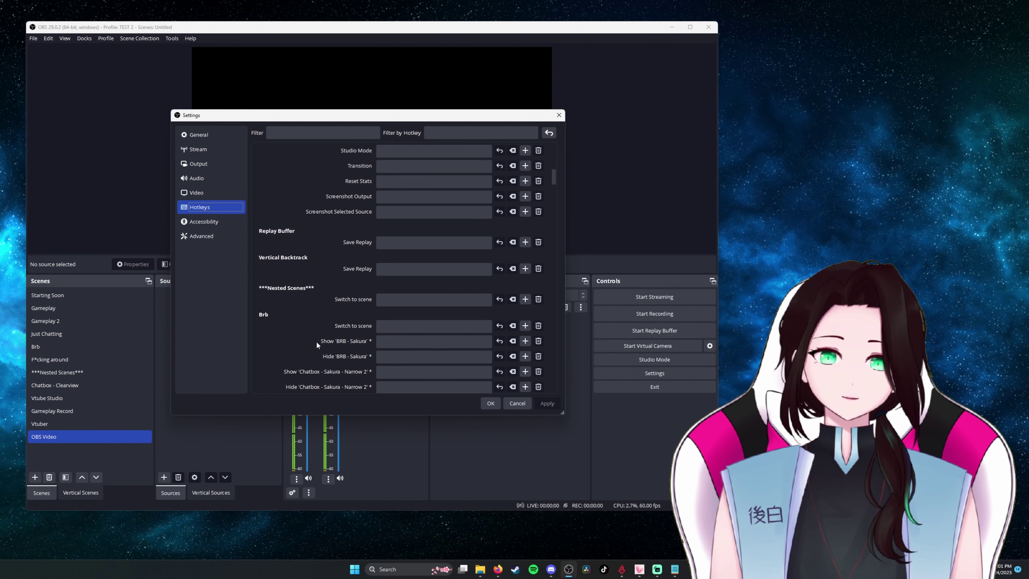
scroll(316, 341, down, 10)
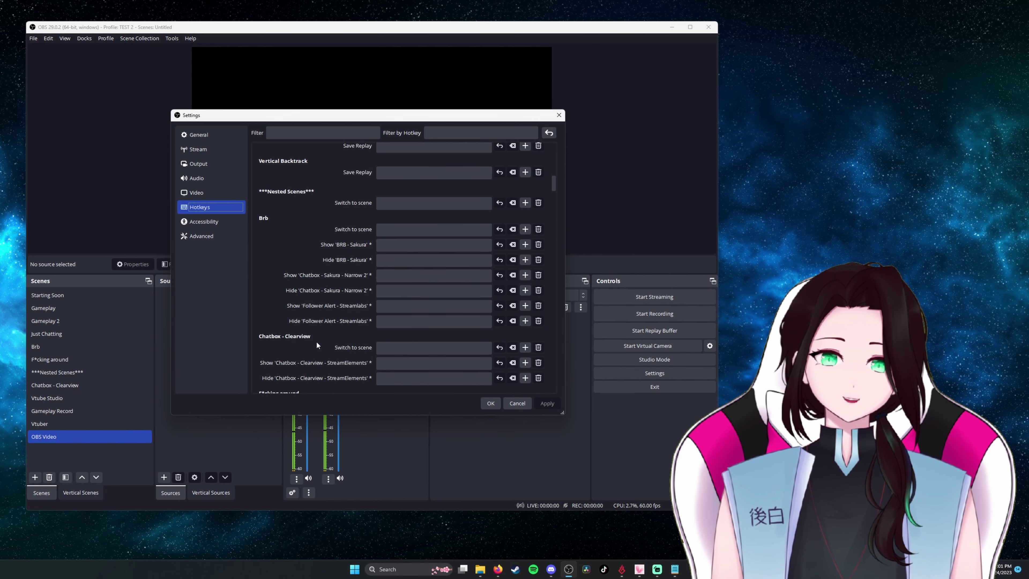
scroll(316, 342, up, 8)
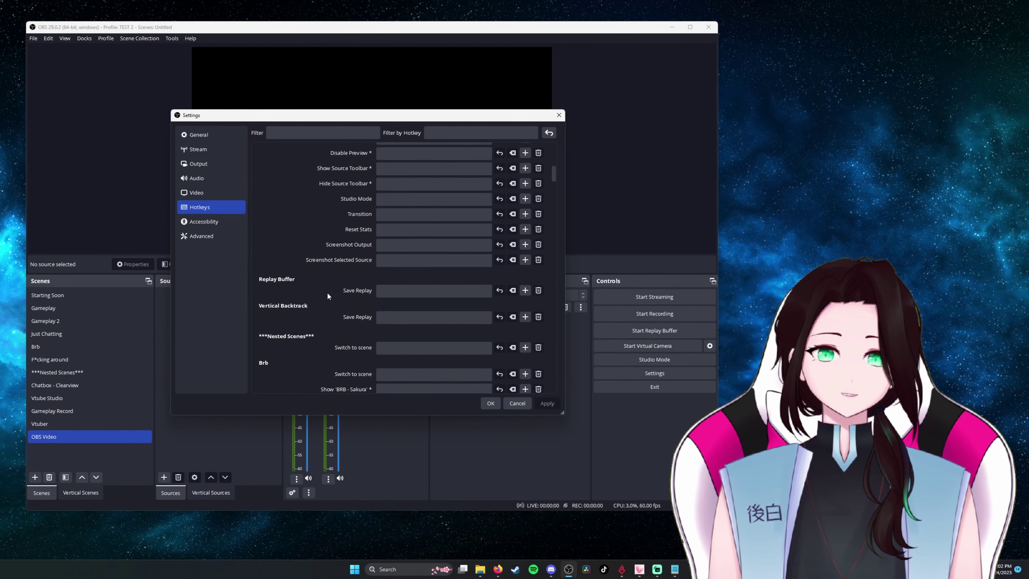
click(415, 292)
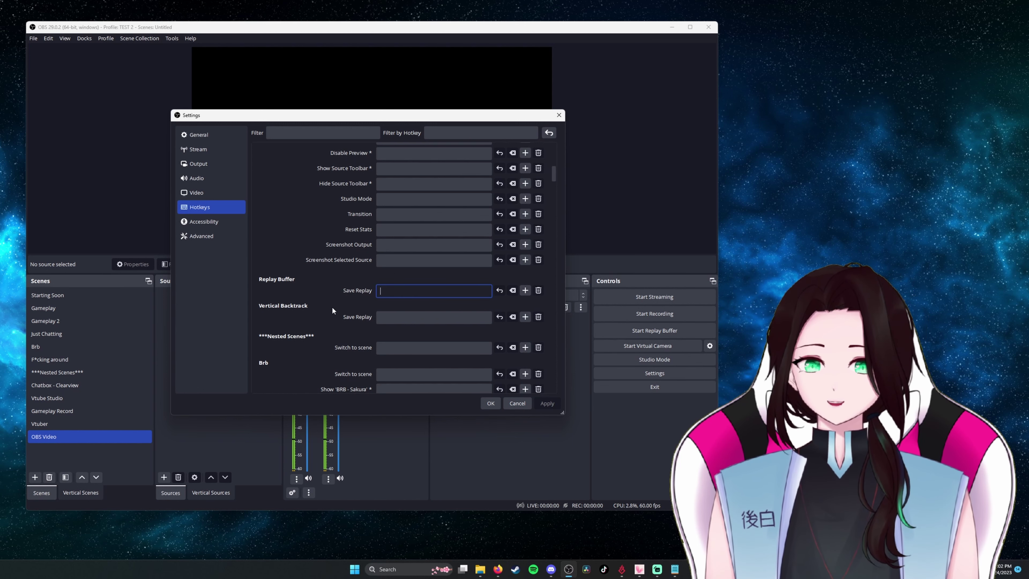
key(Page_Down)
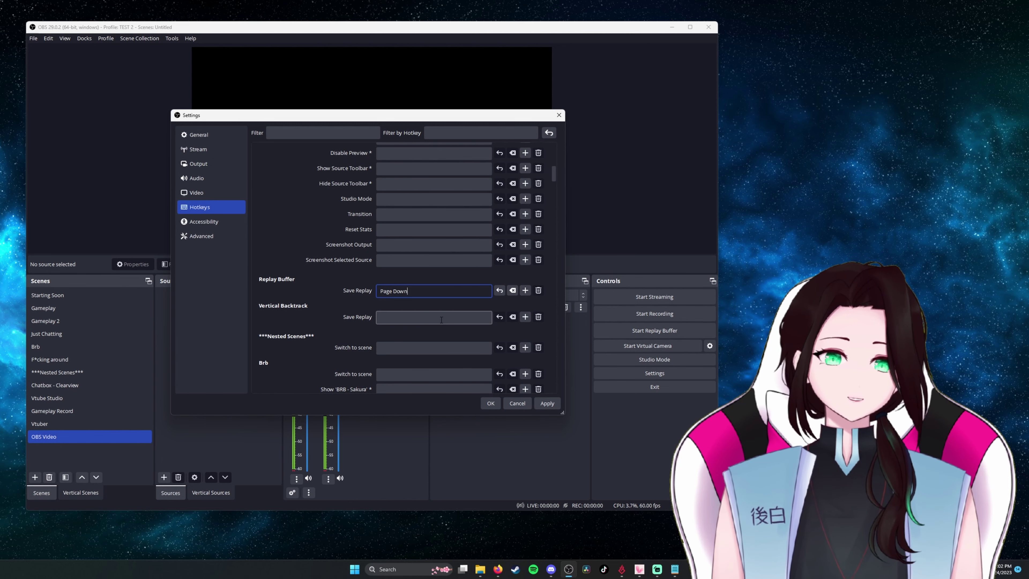
key(Escape)
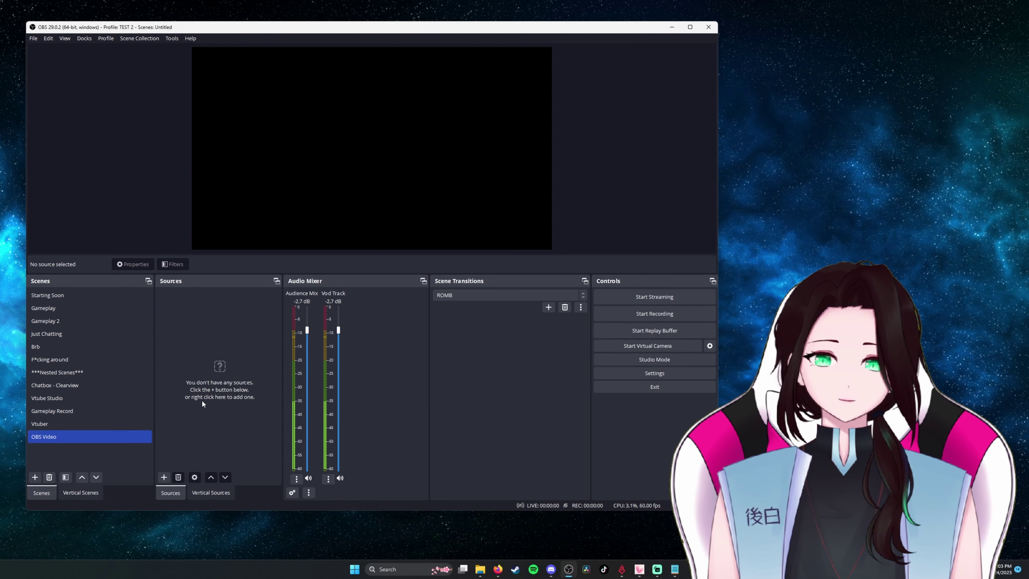
- Select the OBS Video scene and add the existing 'Display Capture' source to it
double_click(61, 437)
click(212, 416)
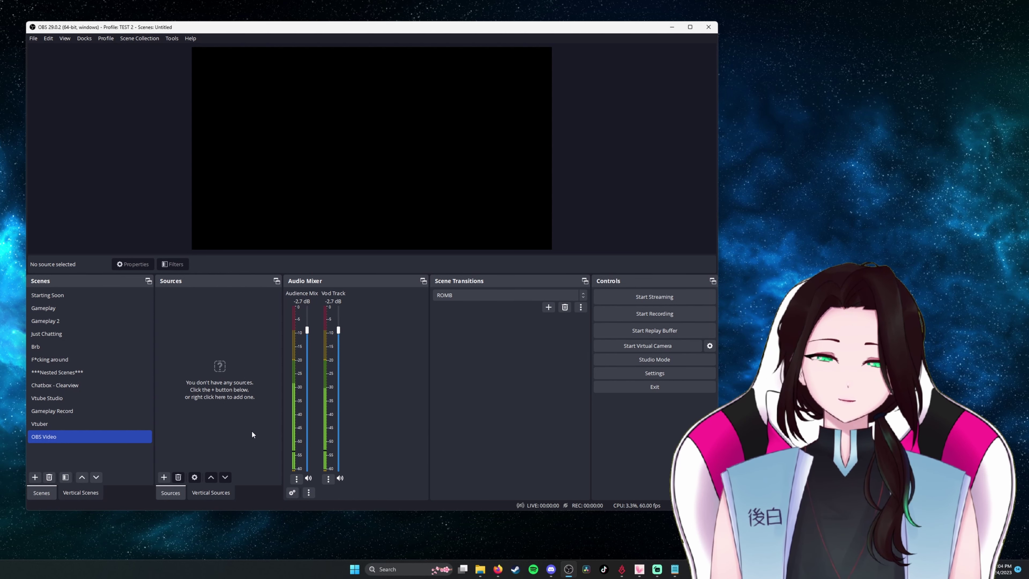
click(164, 478)
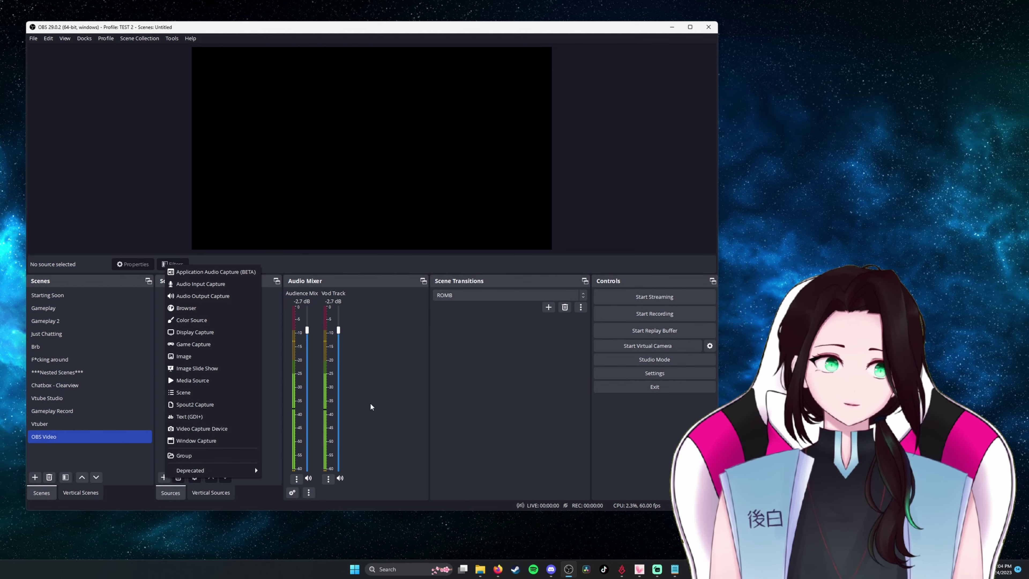
click(233, 331)
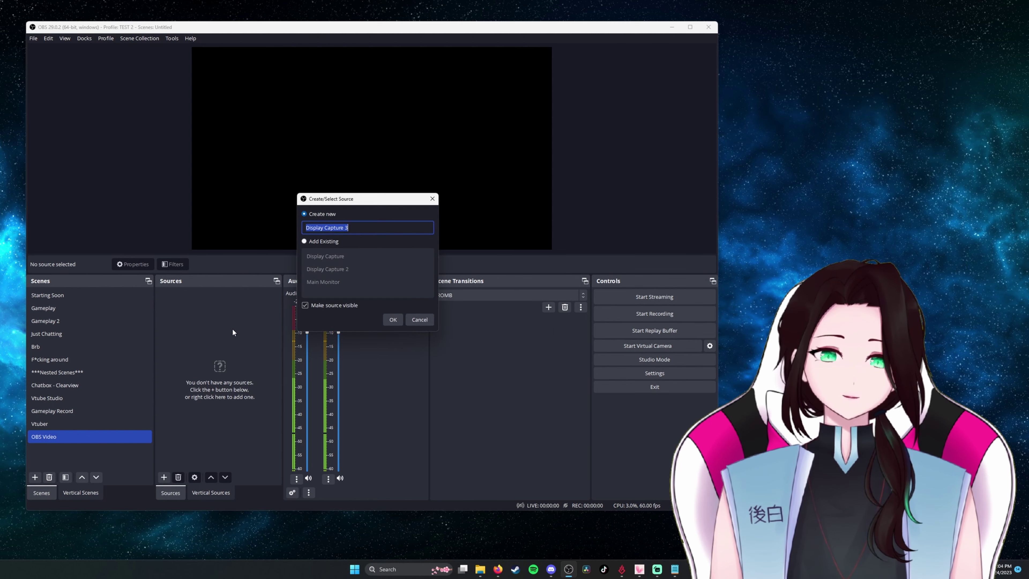
click(325, 241)
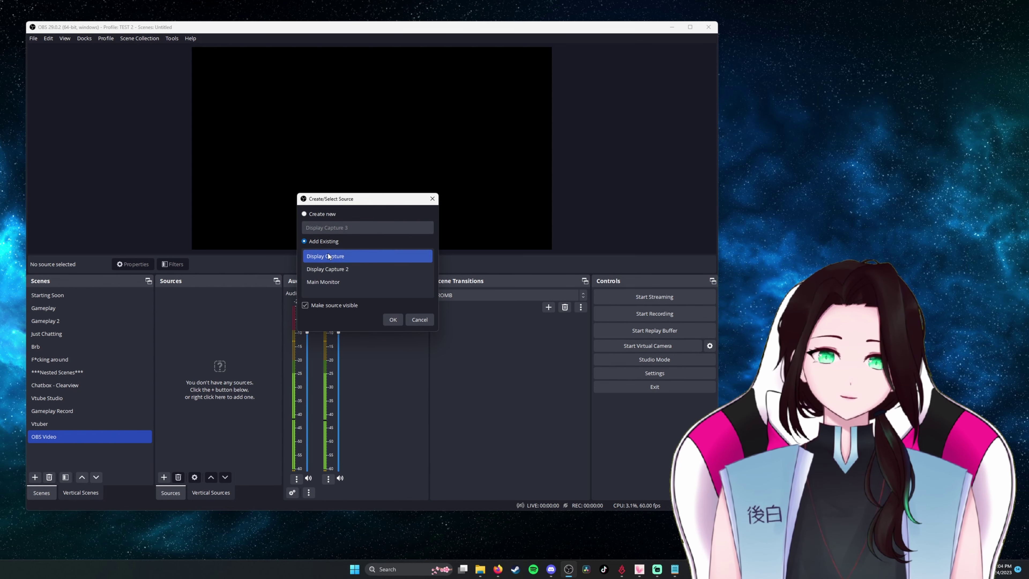
click(328, 255)
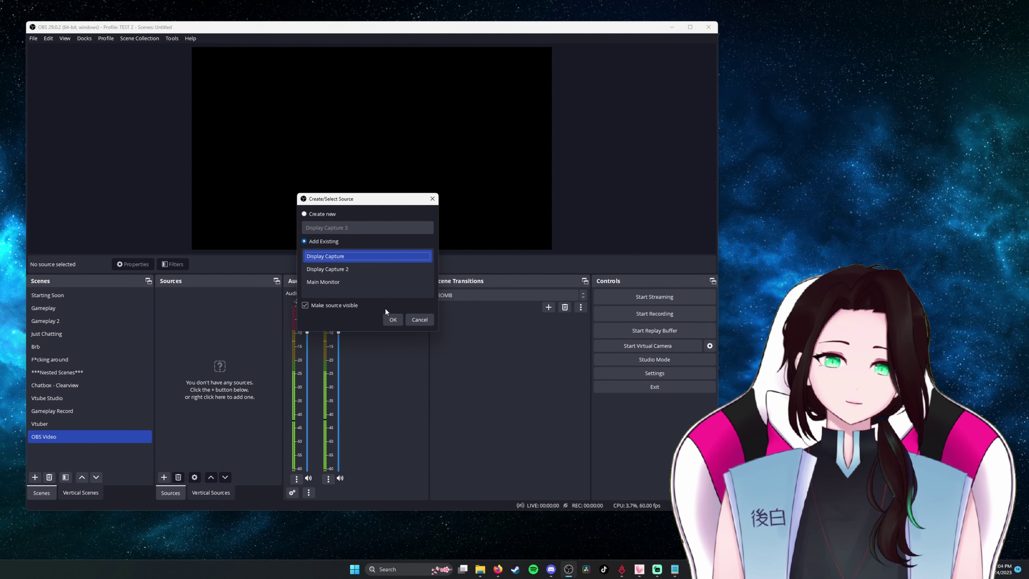
click(388, 318)
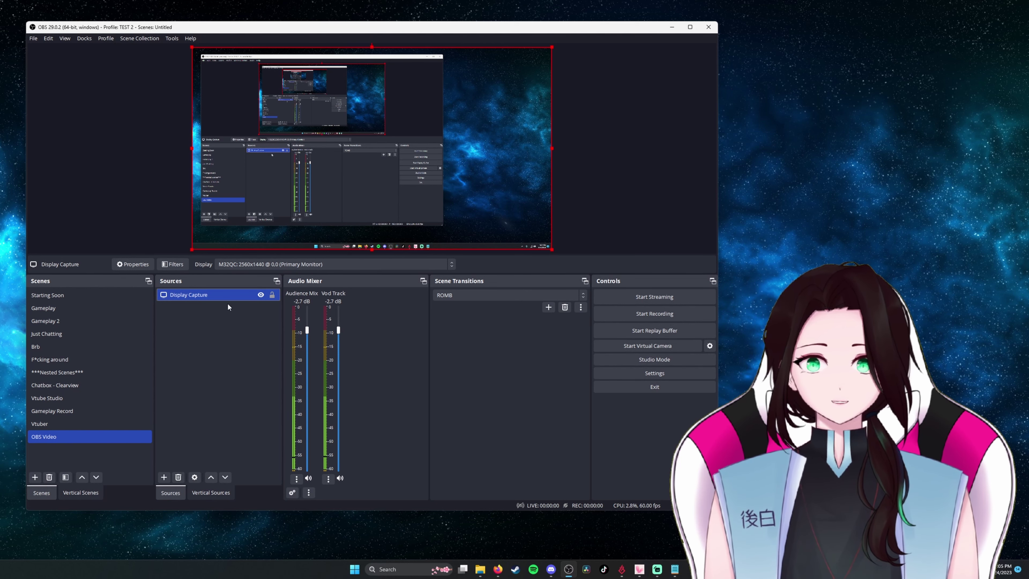
- Create a 'Game Capture 2' source, discarding property changes so it captures any fullscreen application
right_click(220, 309)
click(163, 476)
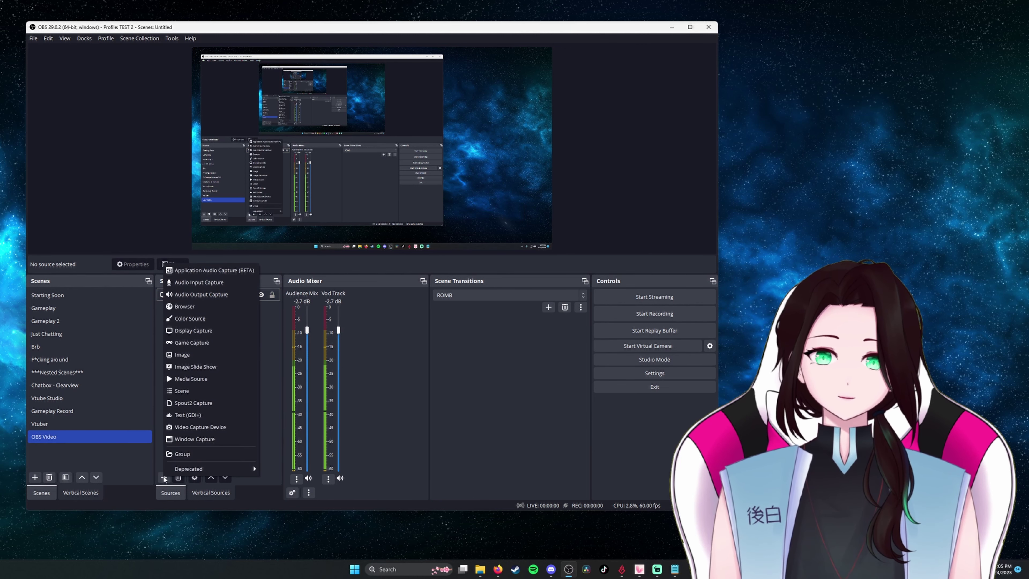
click(207, 342)
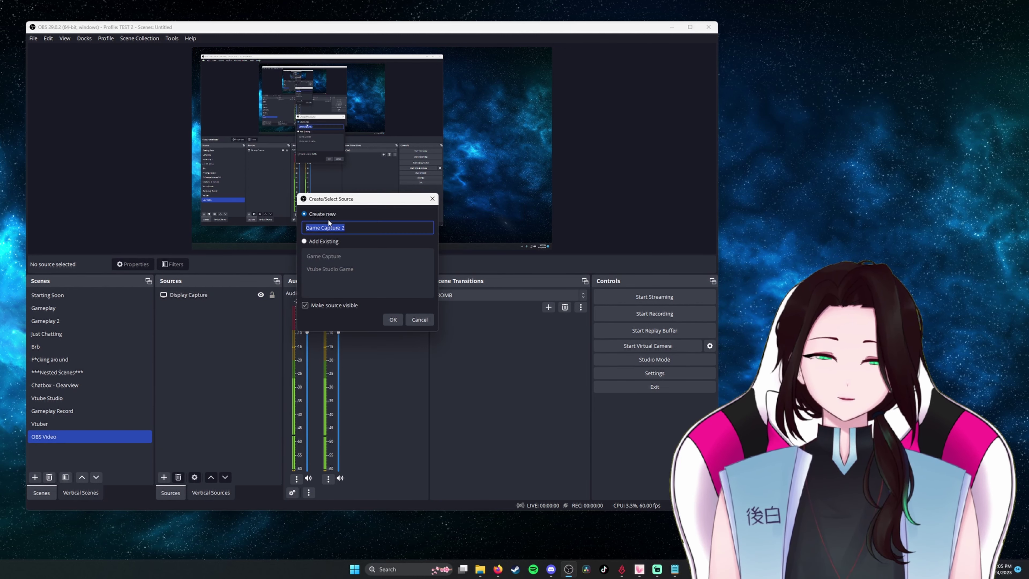
click(393, 320)
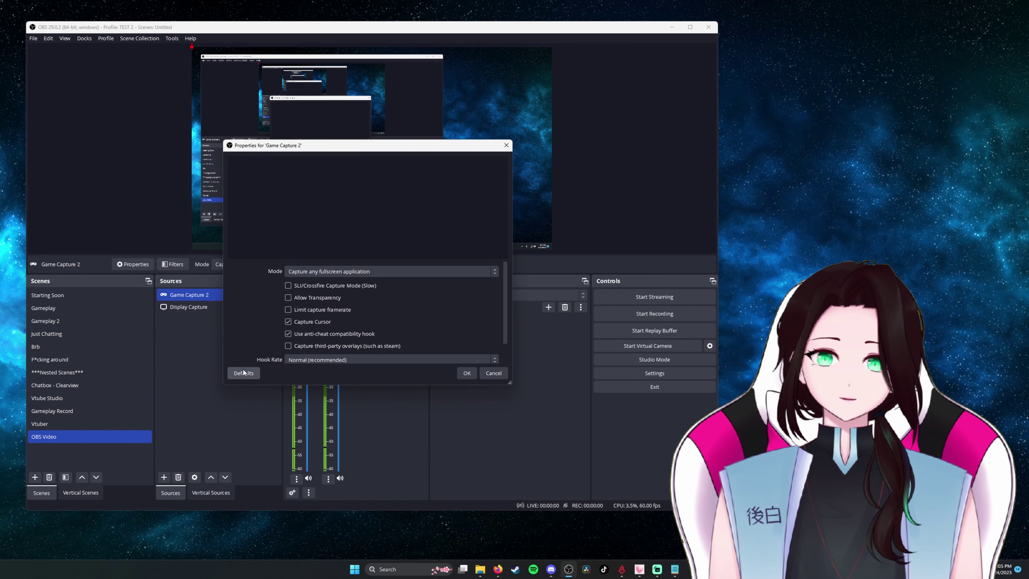
click(348, 271)
click(348, 287)
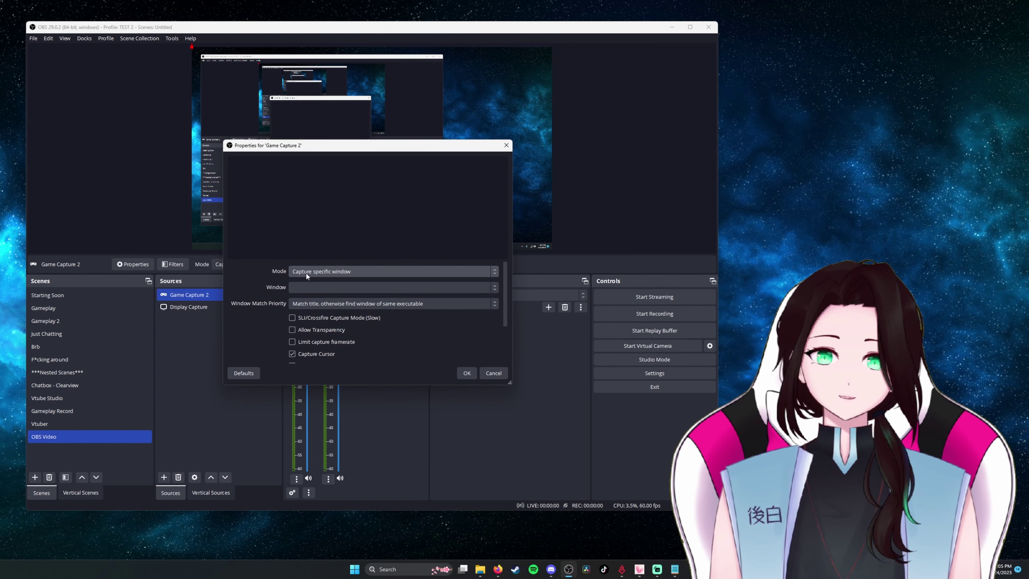
click(372, 289)
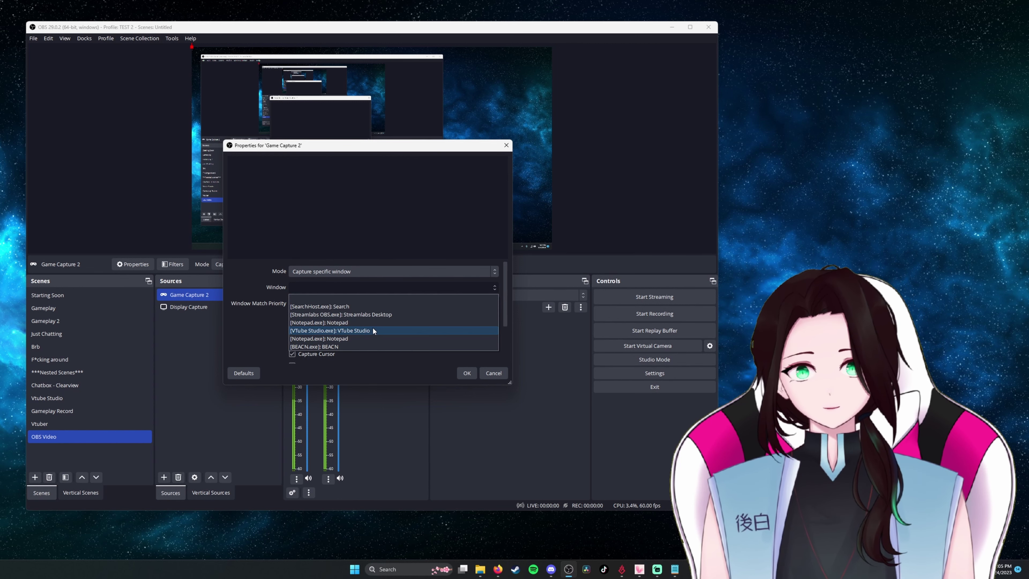
click(501, 377)
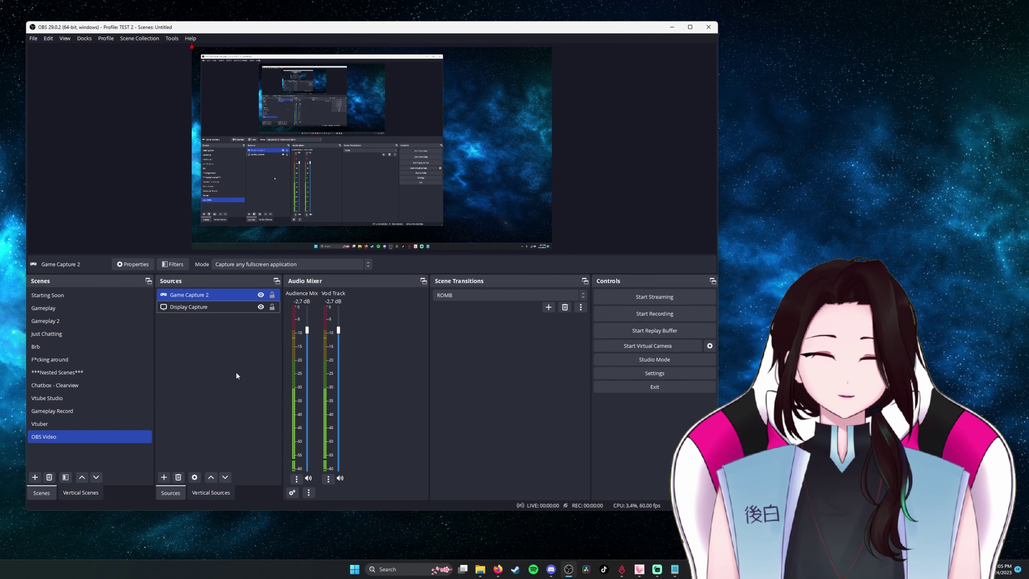
- Select the Display Capture source and remove it from the scene
click(239, 378)
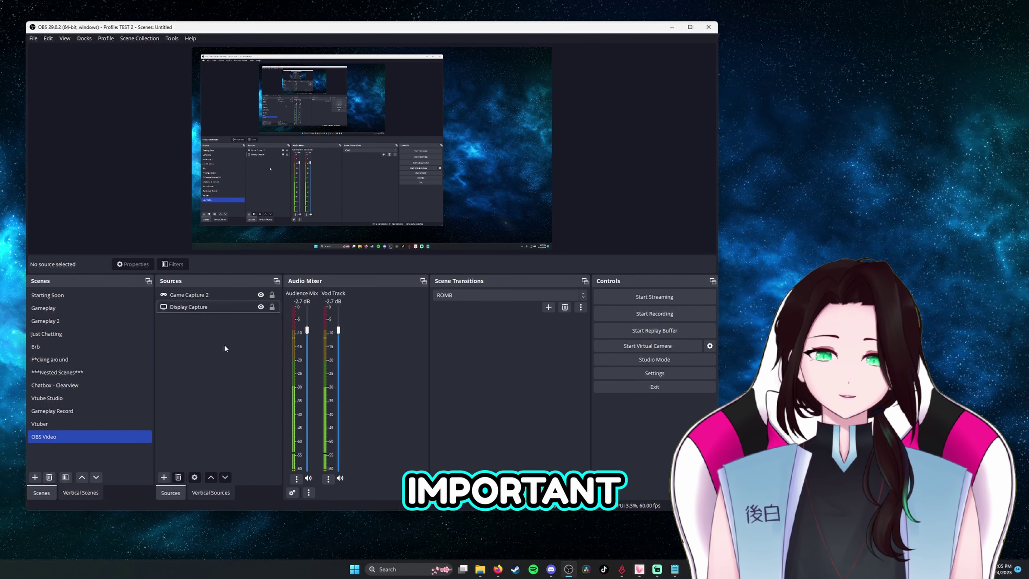
click(223, 308)
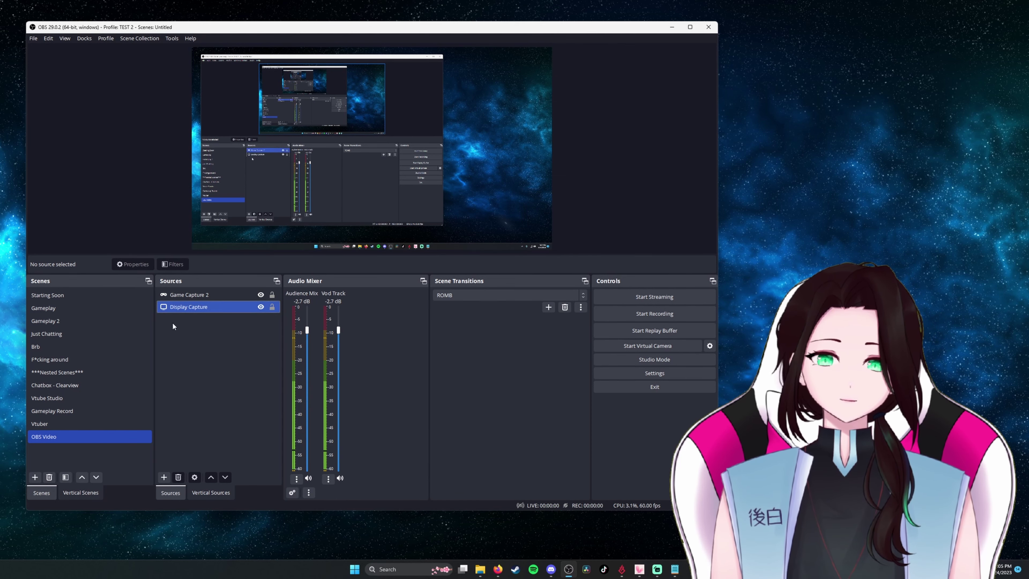
click(191, 331)
click(211, 306)
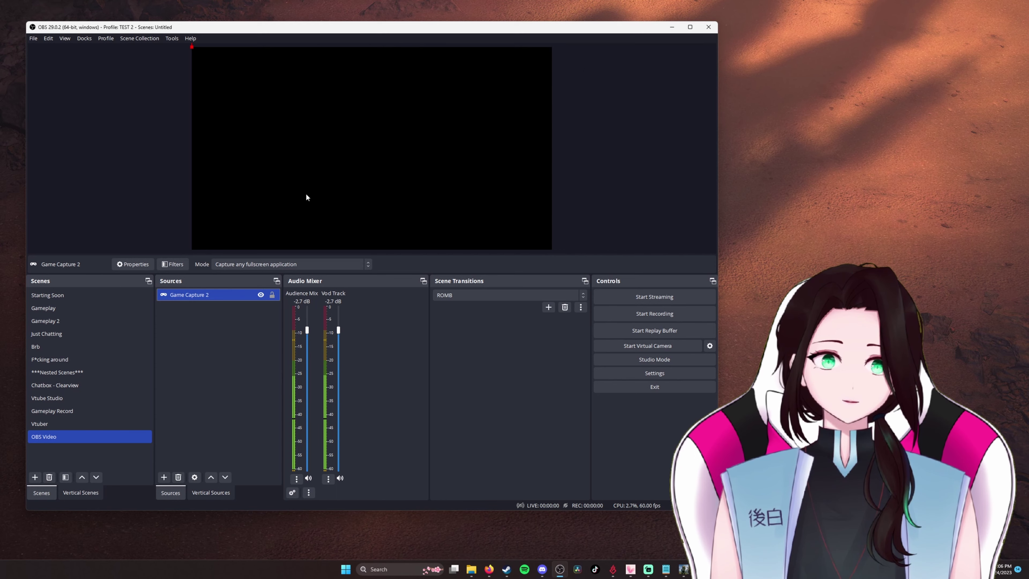
click(234, 334)
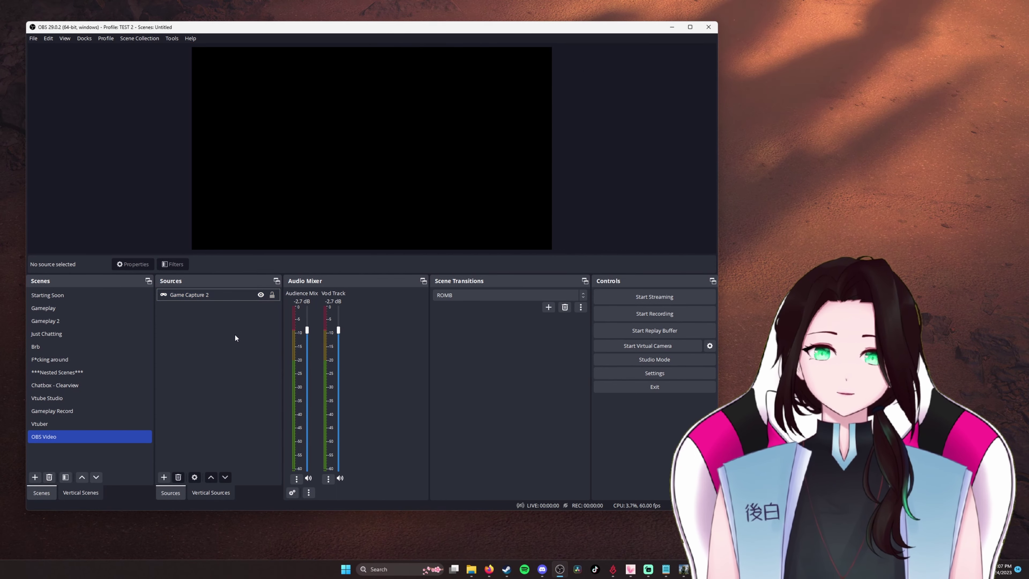
- Set Game Capture 2 to capture the specific Halo Infinite window, then start the replay buffer
double_click(230, 295)
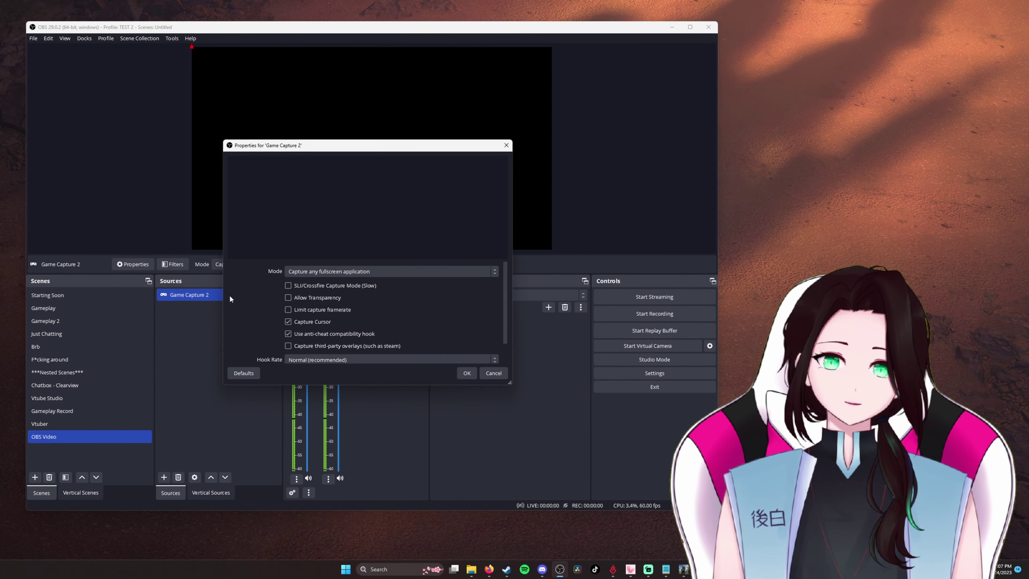
click(334, 271)
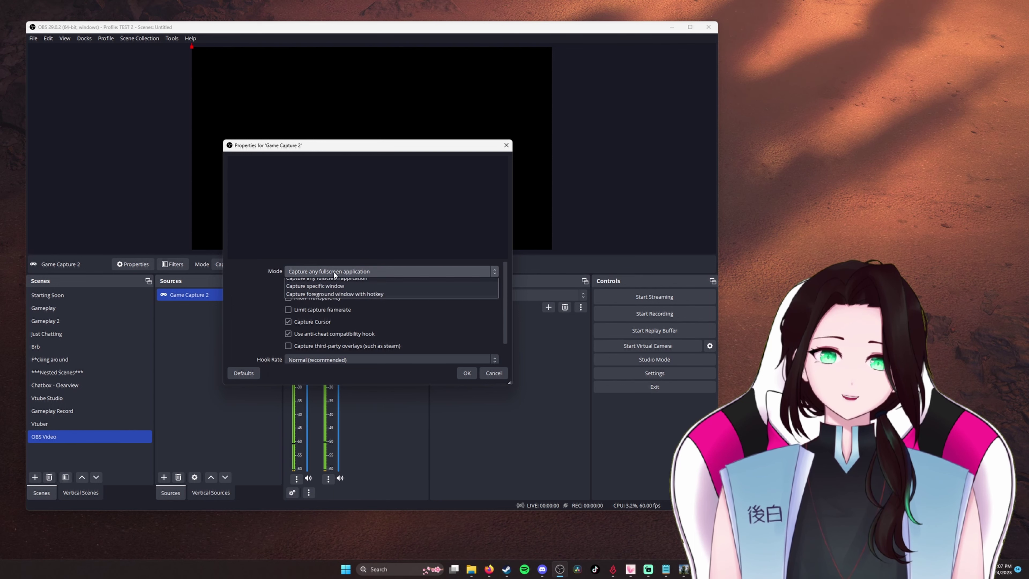
click(333, 288)
click(322, 287)
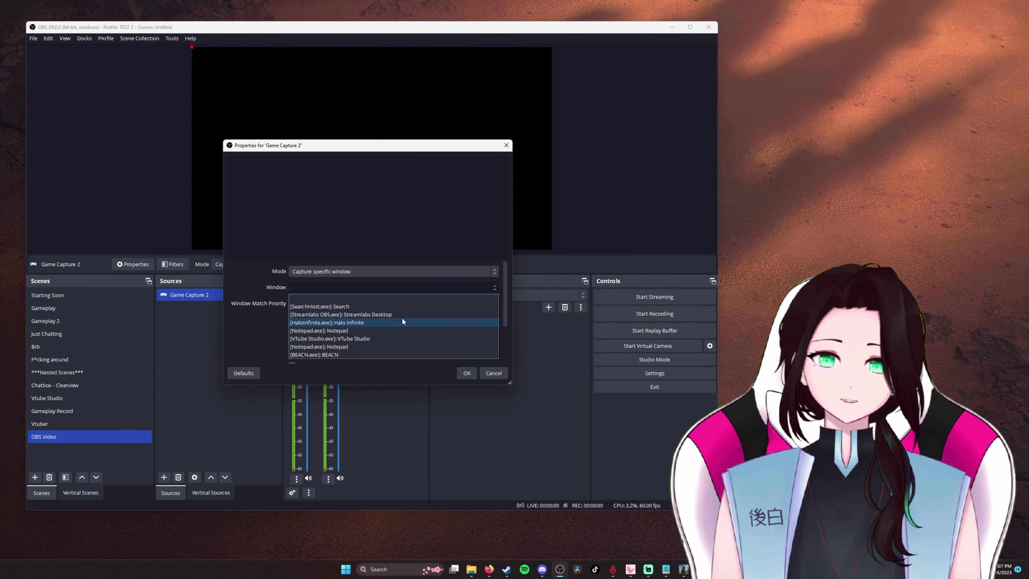
click(367, 322)
click(474, 372)
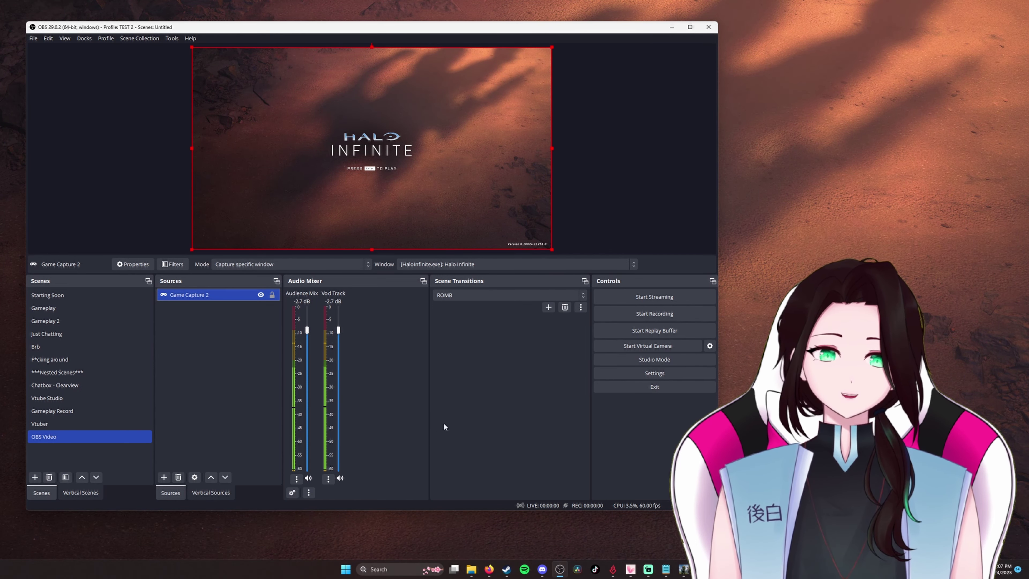
click(683, 327)
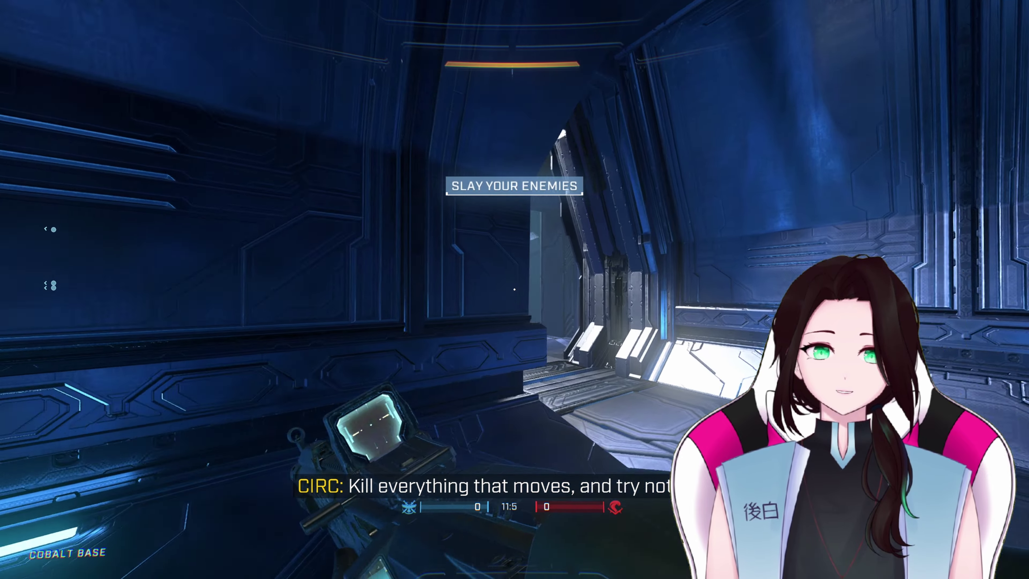
- Advance through the corridors, scope in and shoot two enemies for a 200-point Double Kill
key(w)
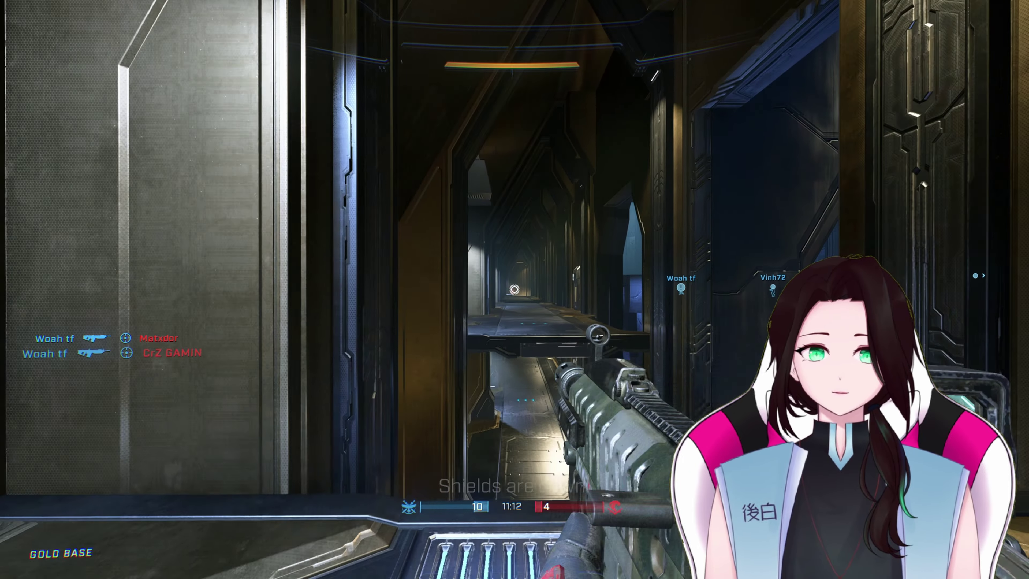
right_click(515, 289)
click(514, 289)
click(515, 289)
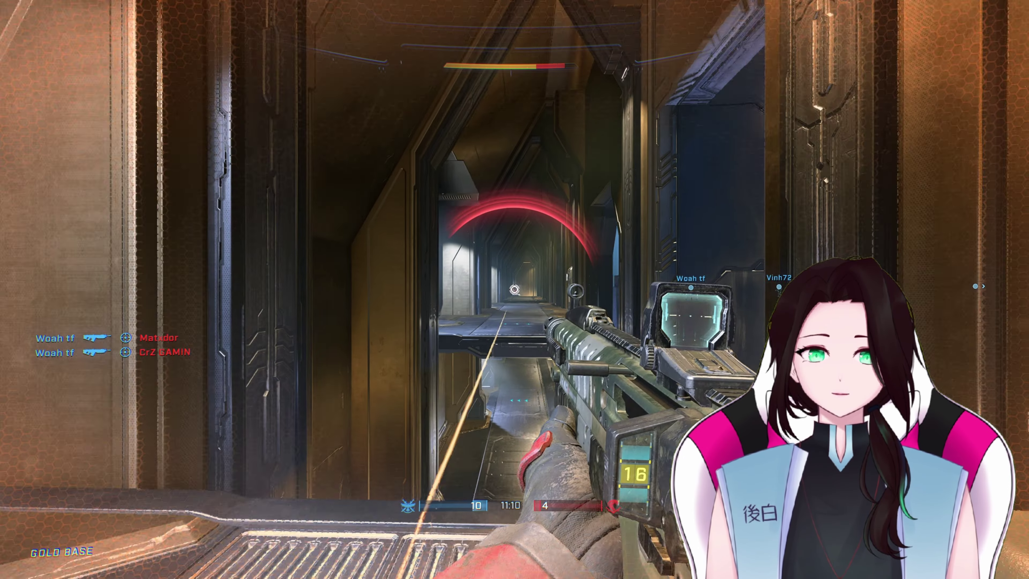
right_click(514, 289)
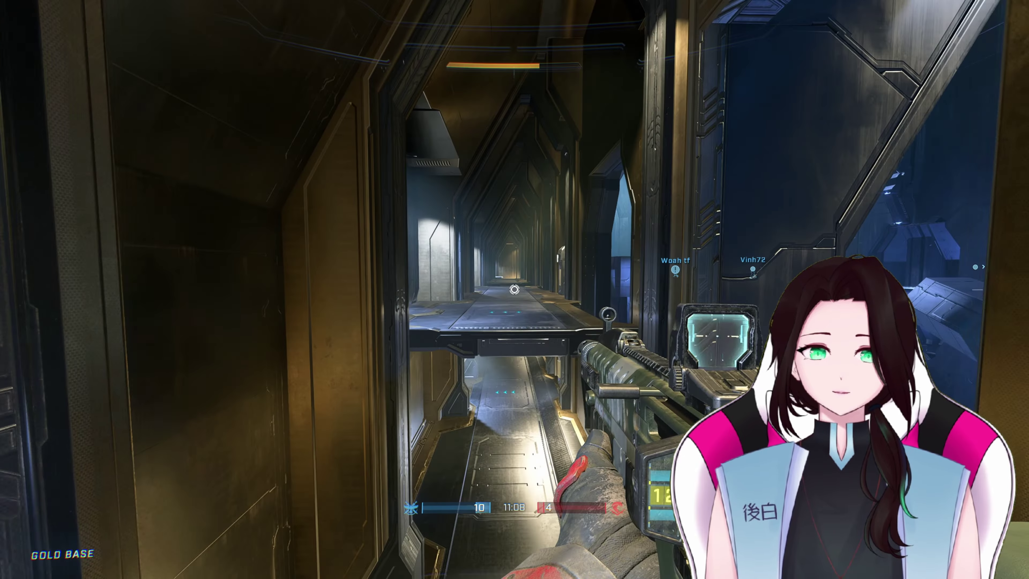
right_click(514, 289)
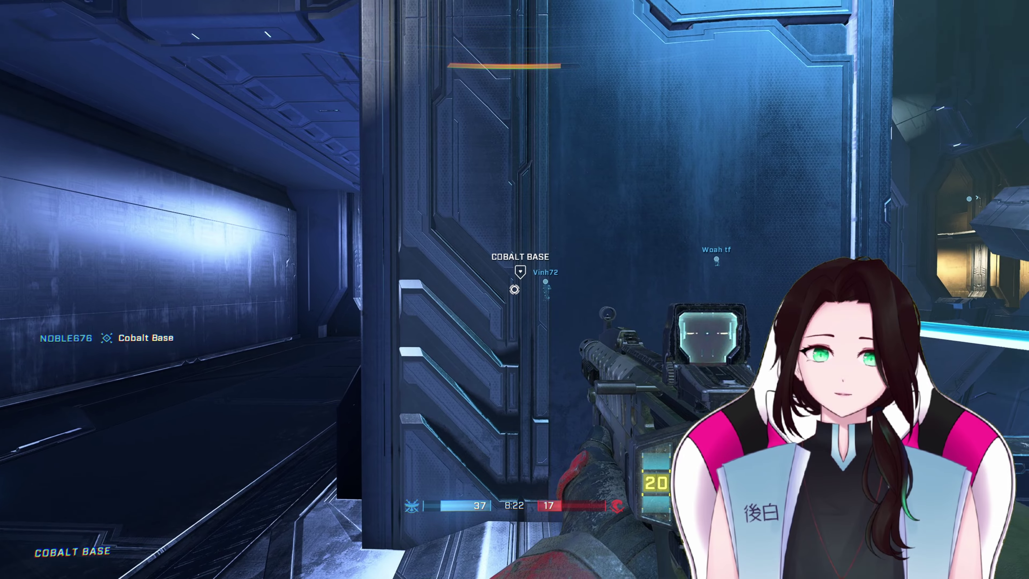
right_click(514, 289)
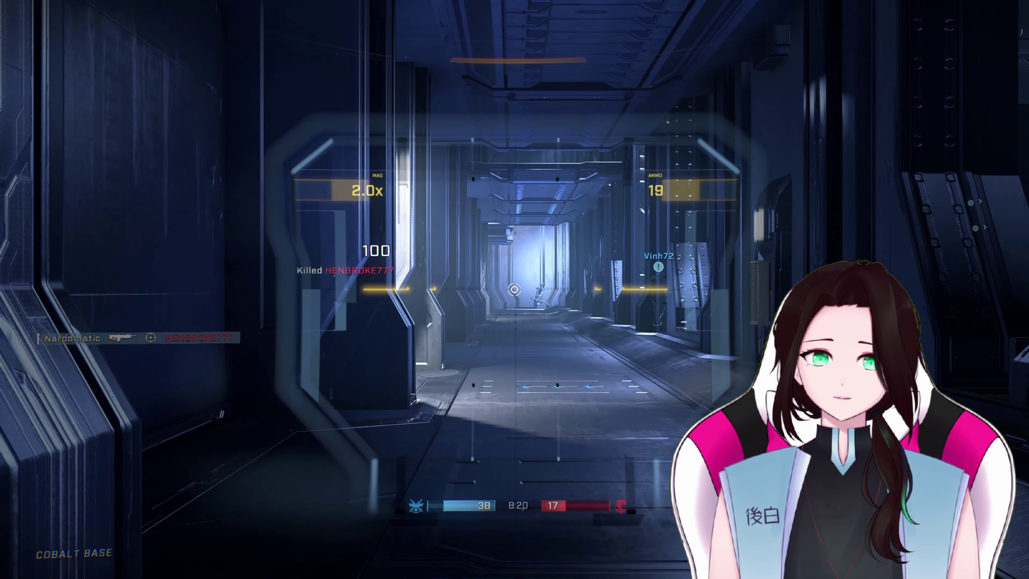
click(514, 289)
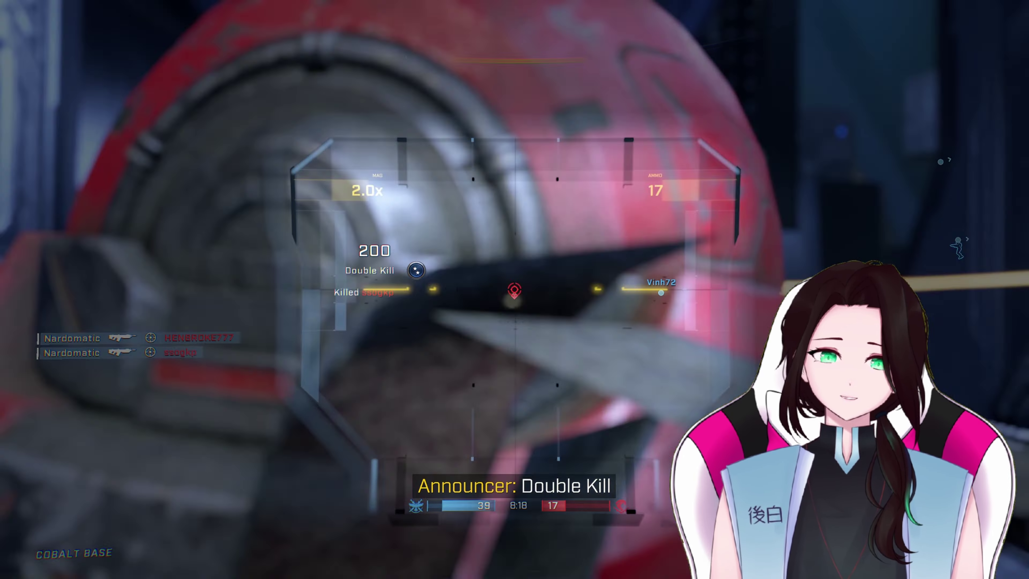